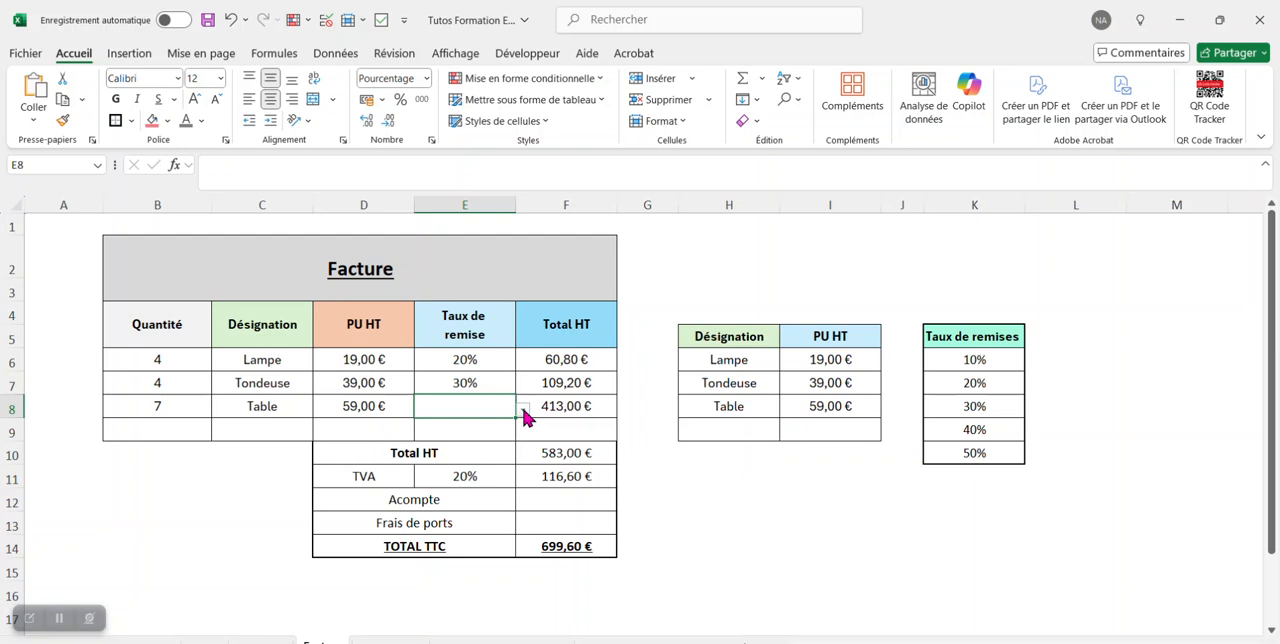
Set the discount rate of the Table line to 10% in cell E8 of the completed invoice.
{"action": "left_click", "coordinate": [522, 409]}
{"action": "left_click", "coordinate": [479, 420]}
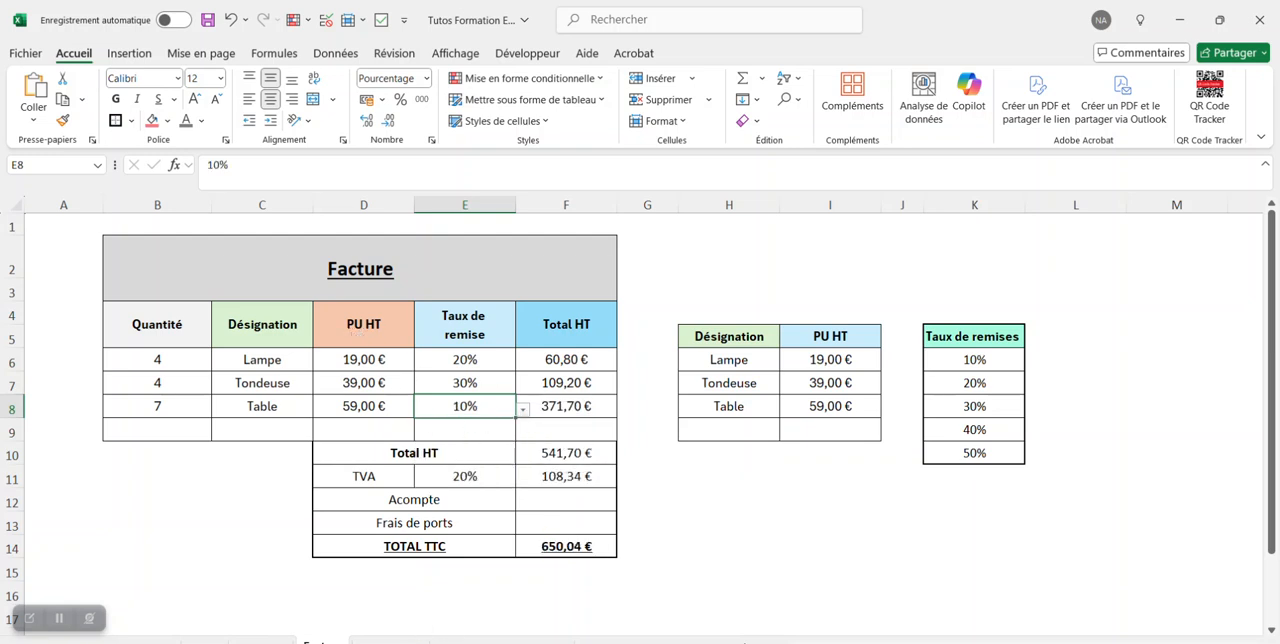
Switch to the blank copy of the invoice sheet.
{"action": "left_click", "coordinate": [395, 640]}
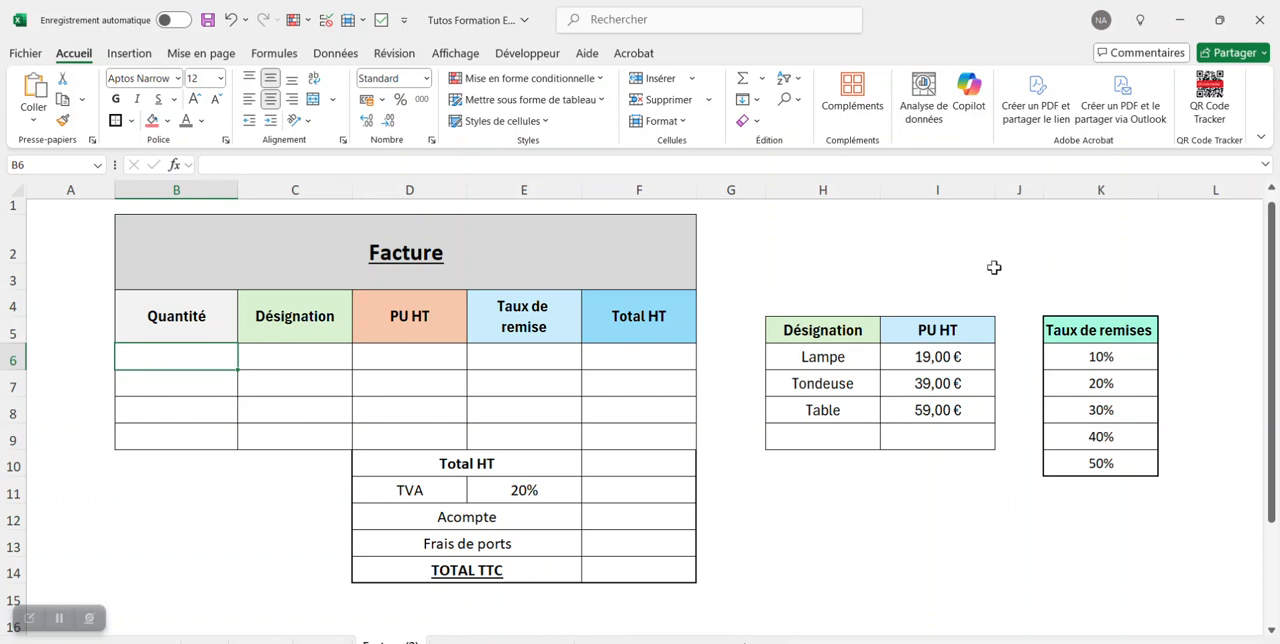
{"action": "left_click", "coordinate": [792, 248]}
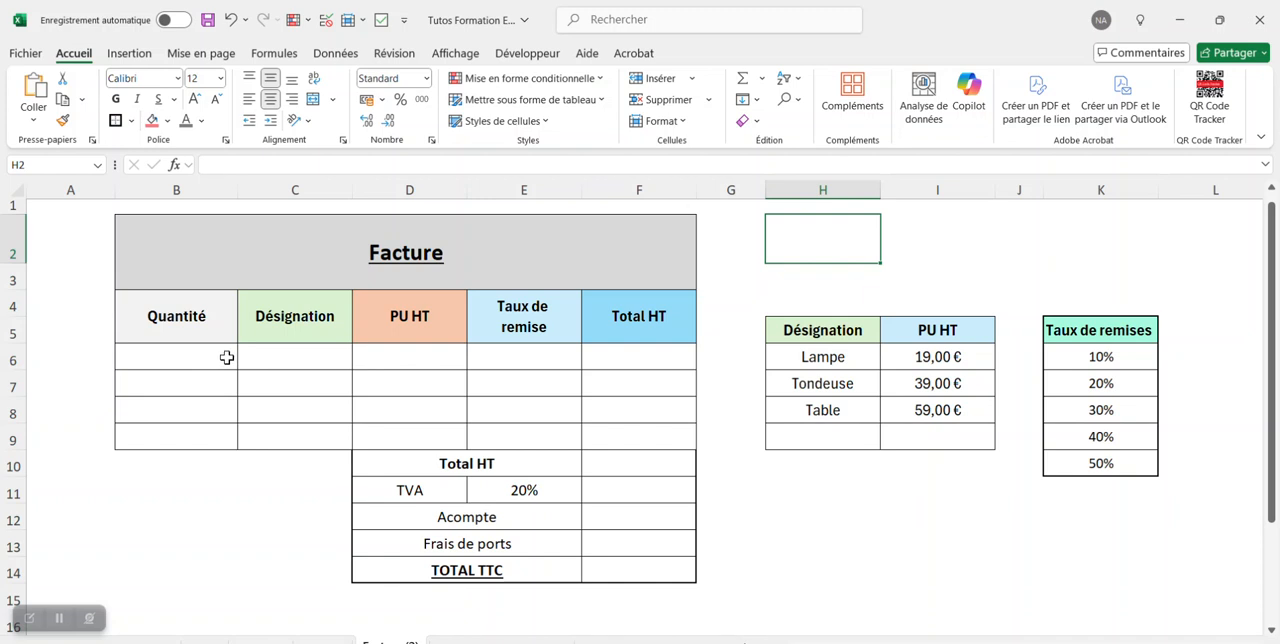
{"action": "key", "text": "Down"}
{"action": "key", "text": "Down"}
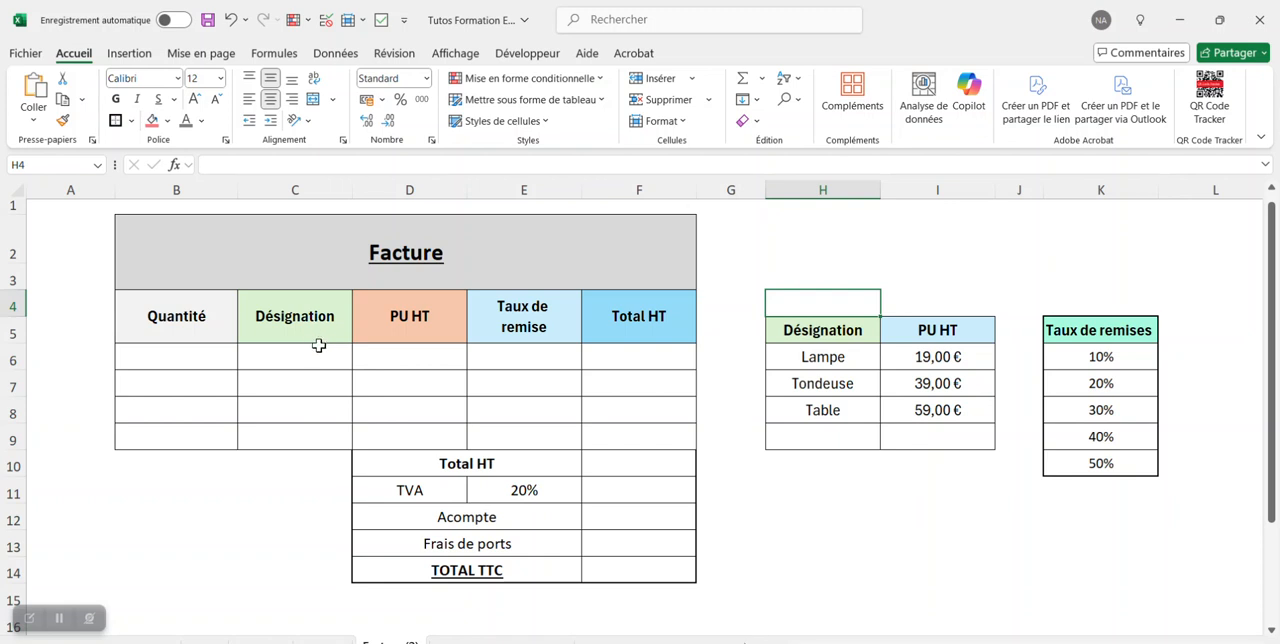
Add a list data validation to the Désignation cells C6:C9 with =$H$6:$H$9 as the source.
{"action": "left_click_drag", "start_coordinate": [317, 349], "coordinate": [306, 429]}
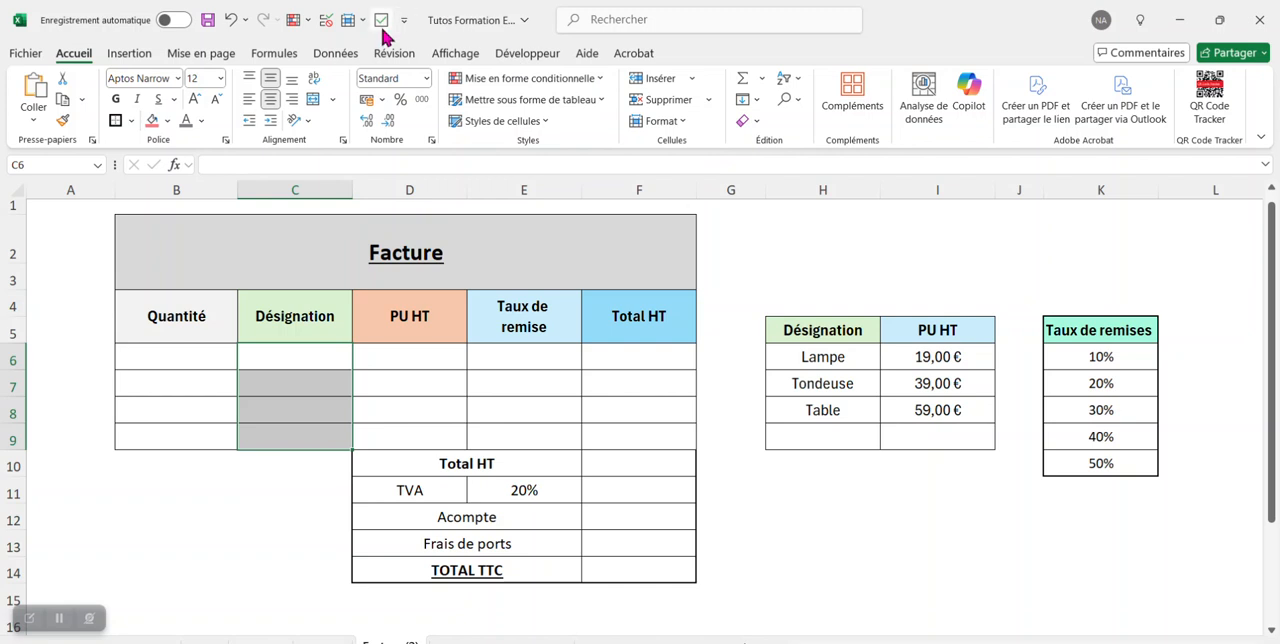
{"action": "left_click", "coordinate": [336, 55]}
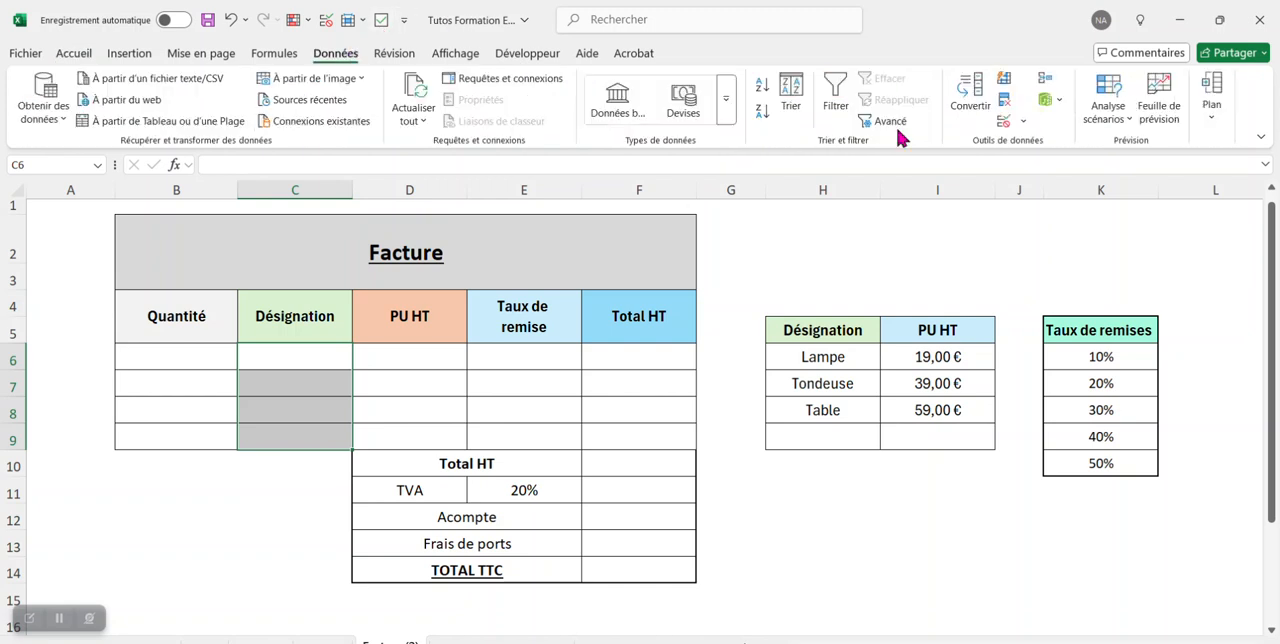
{"action": "left_click", "coordinate": [1022, 121]}
{"action": "left_click", "coordinate": [1030, 145]}
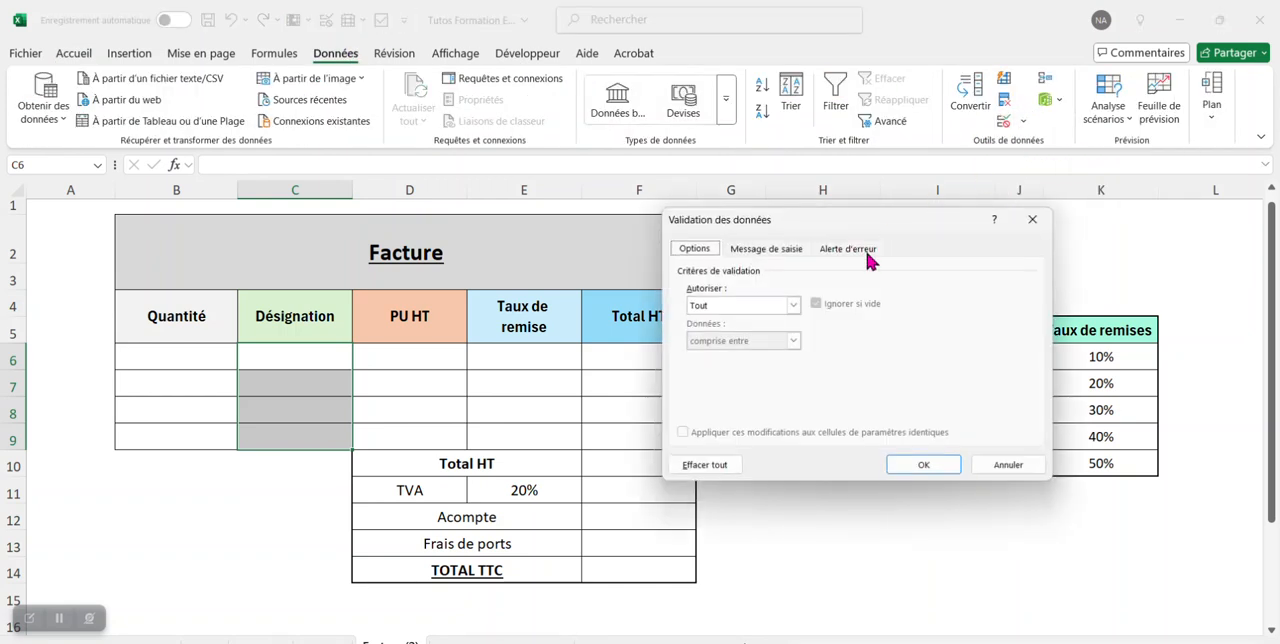
{"action": "left_click", "coordinate": [794, 305]}
{"action": "left_click", "coordinate": [760, 355]}
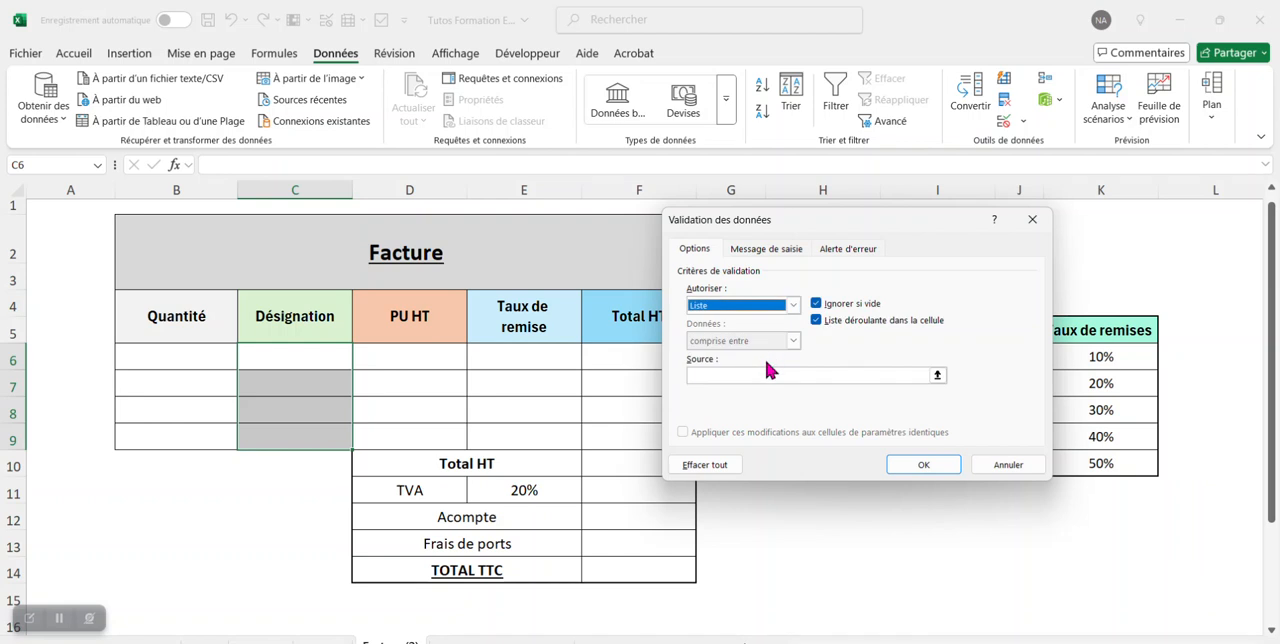
{"action": "left_click_drag", "start_coordinate": [766, 219], "coordinate": [384, 197]}
{"action": "left_click_drag", "start_coordinate": [868, 357], "coordinate": [859, 431]}
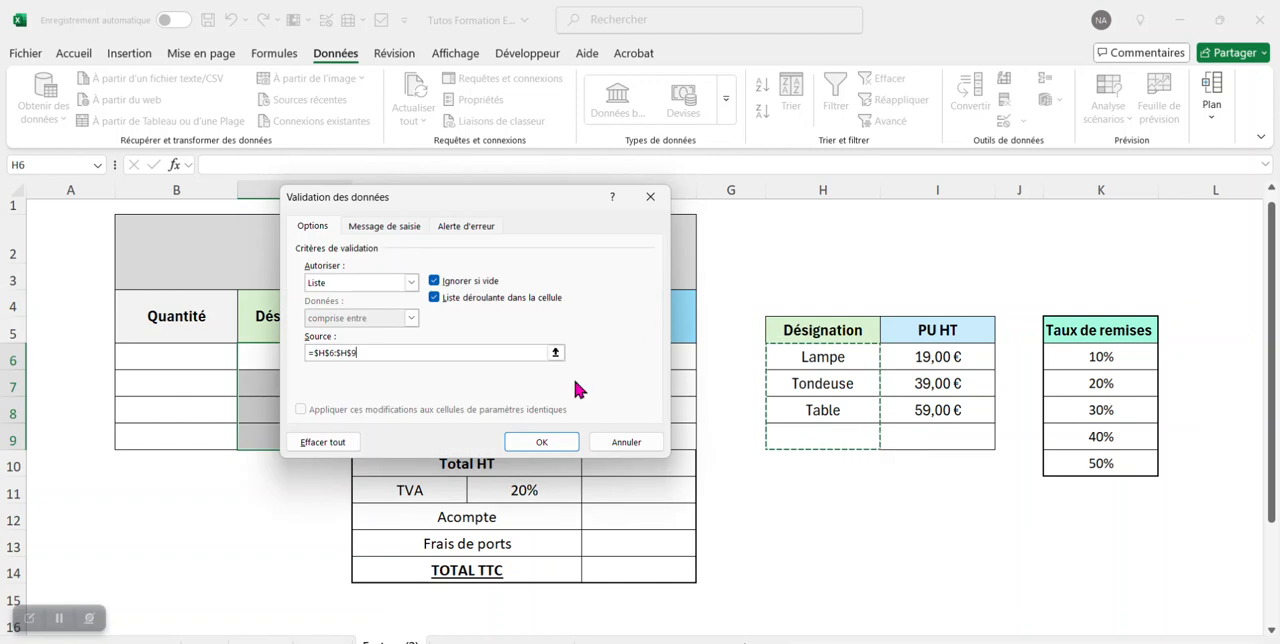
{"action": "left_click", "coordinate": [550, 437]}
Choose Lampe as the designation on the first invoice line, in cell C6.
{"action": "left_click", "coordinate": [301, 383]}
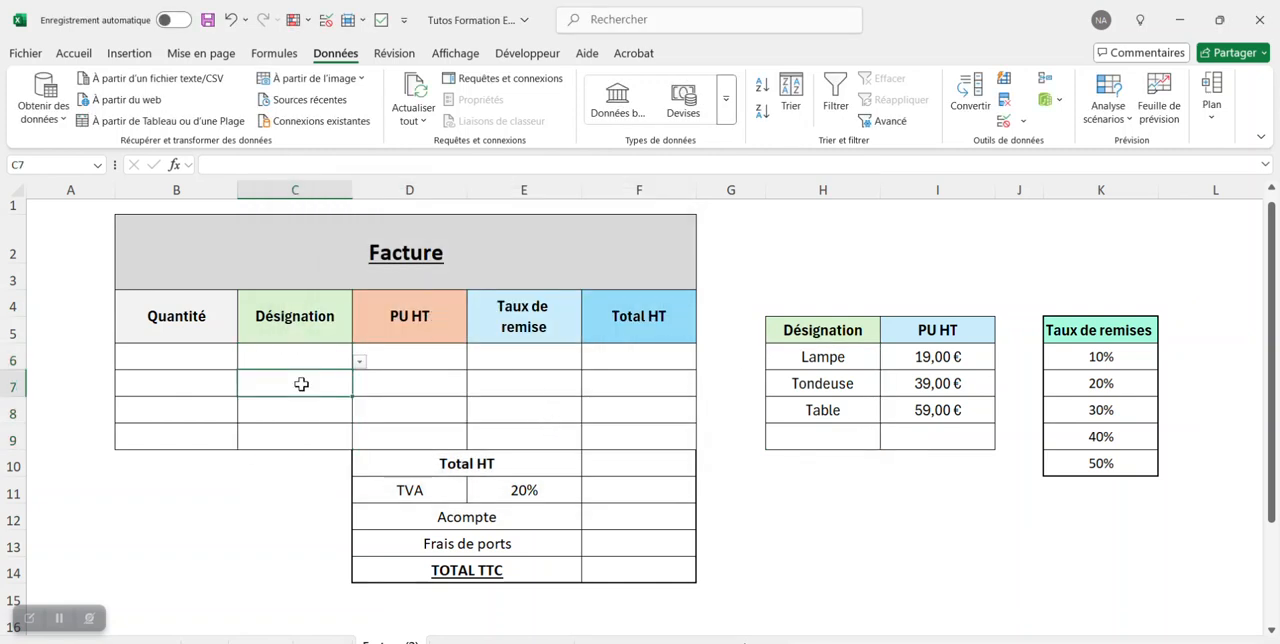
{"action": "left_click", "coordinate": [320, 361]}
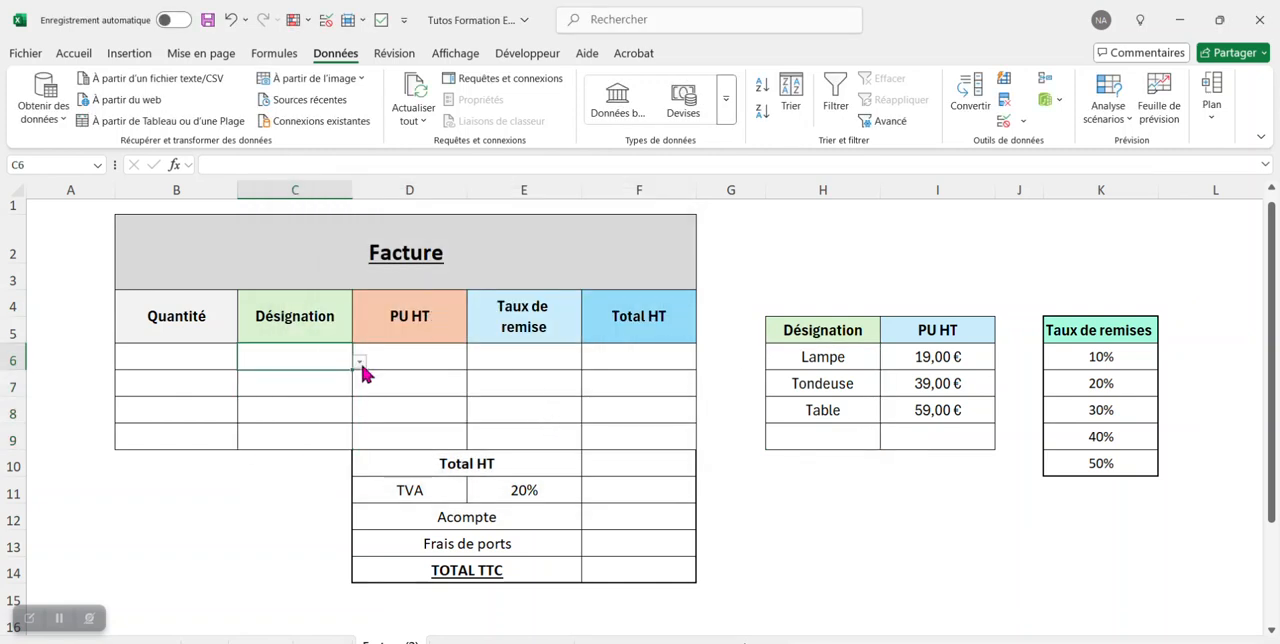
{"action": "left_click", "coordinate": [359, 362]}
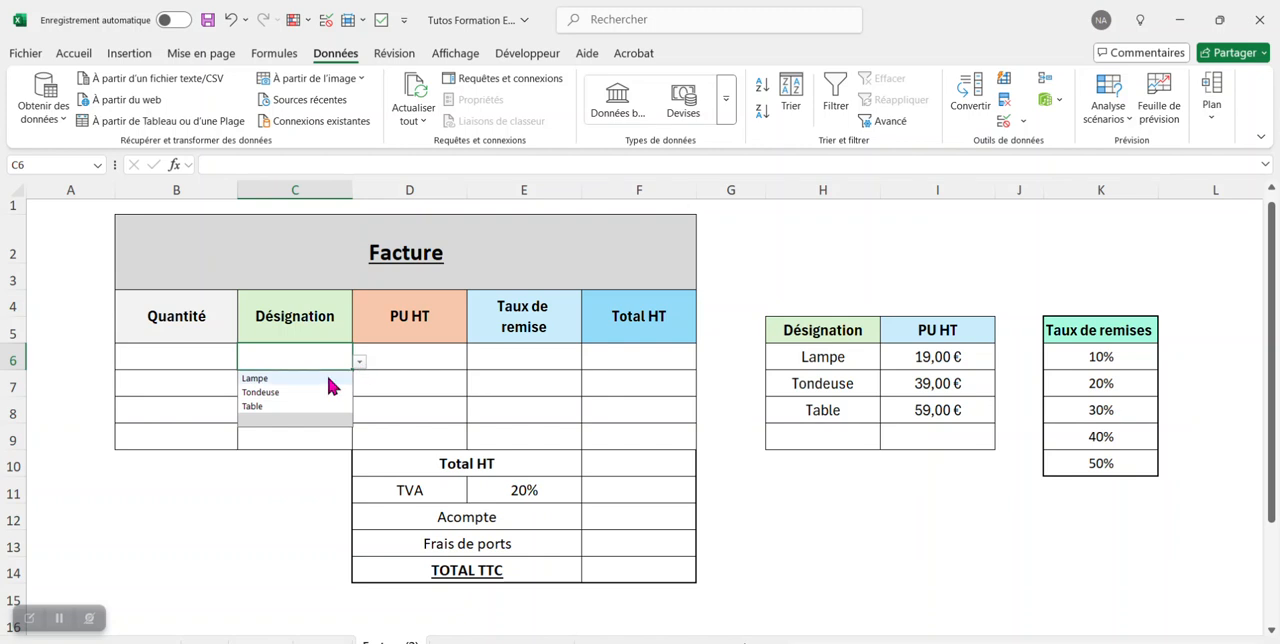
{"action": "left_click", "coordinate": [328, 380]}
Write the unit price lookup =RECHERCHEX(C6;H6:H9;I6:I9) in cell D6.
{"action": "left_click", "coordinate": [417, 365]}
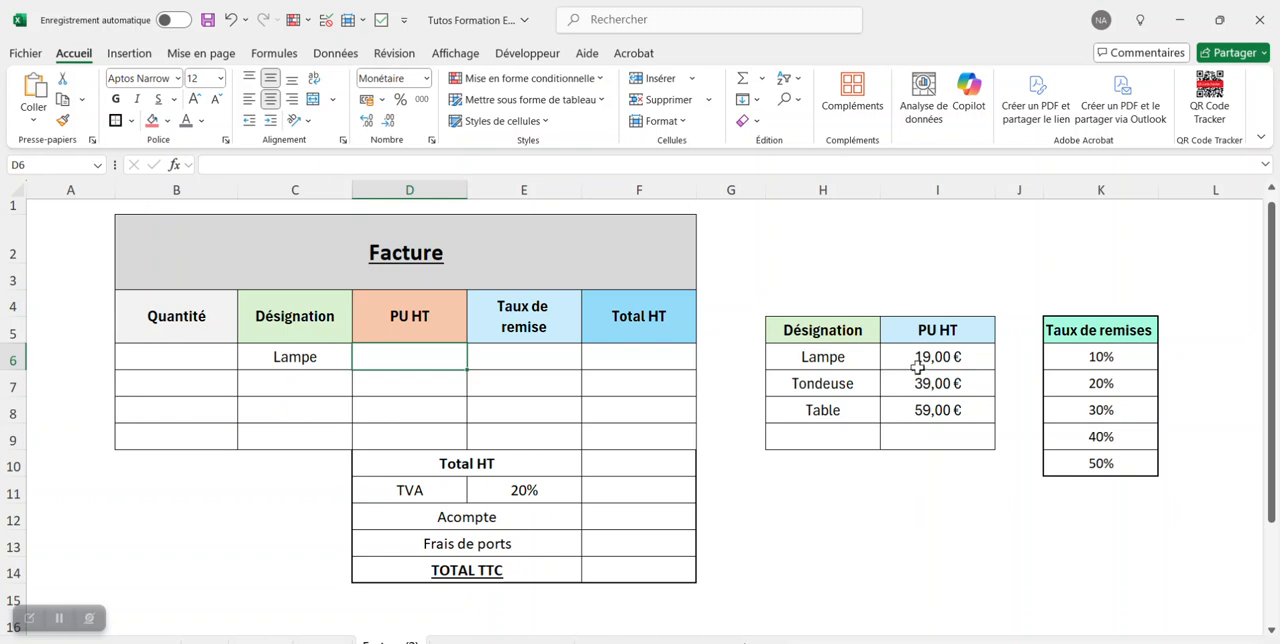
{"action": "left_click", "coordinate": [346, 168]}
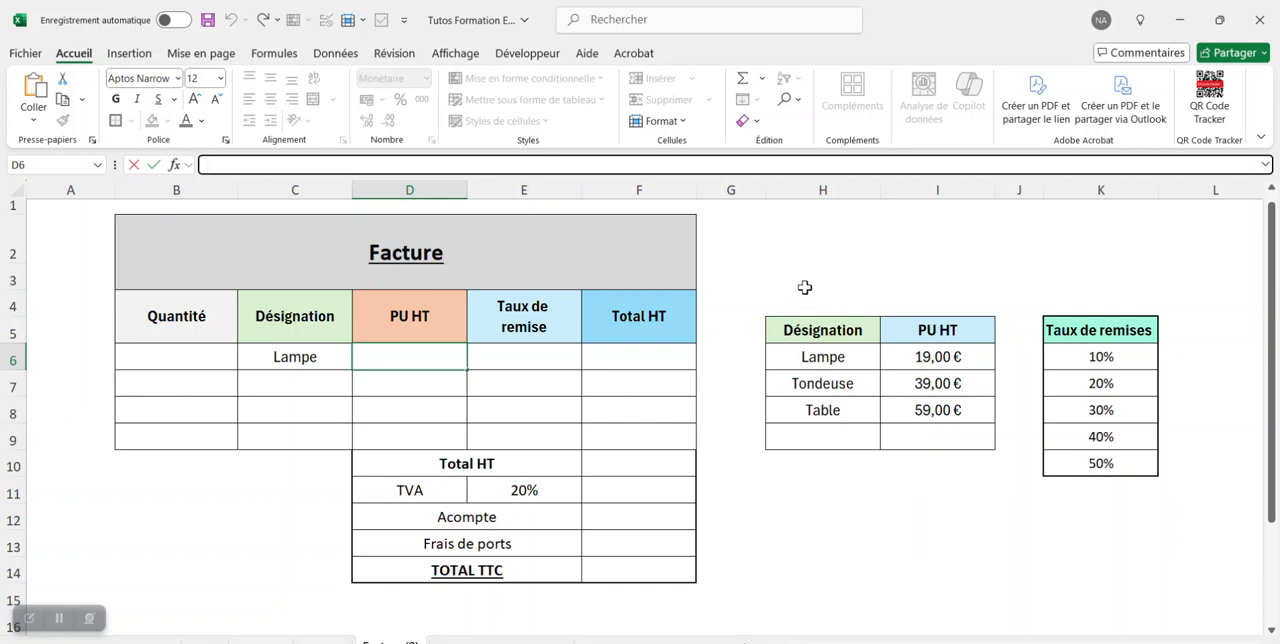
{"action": "type", "text": "+"}
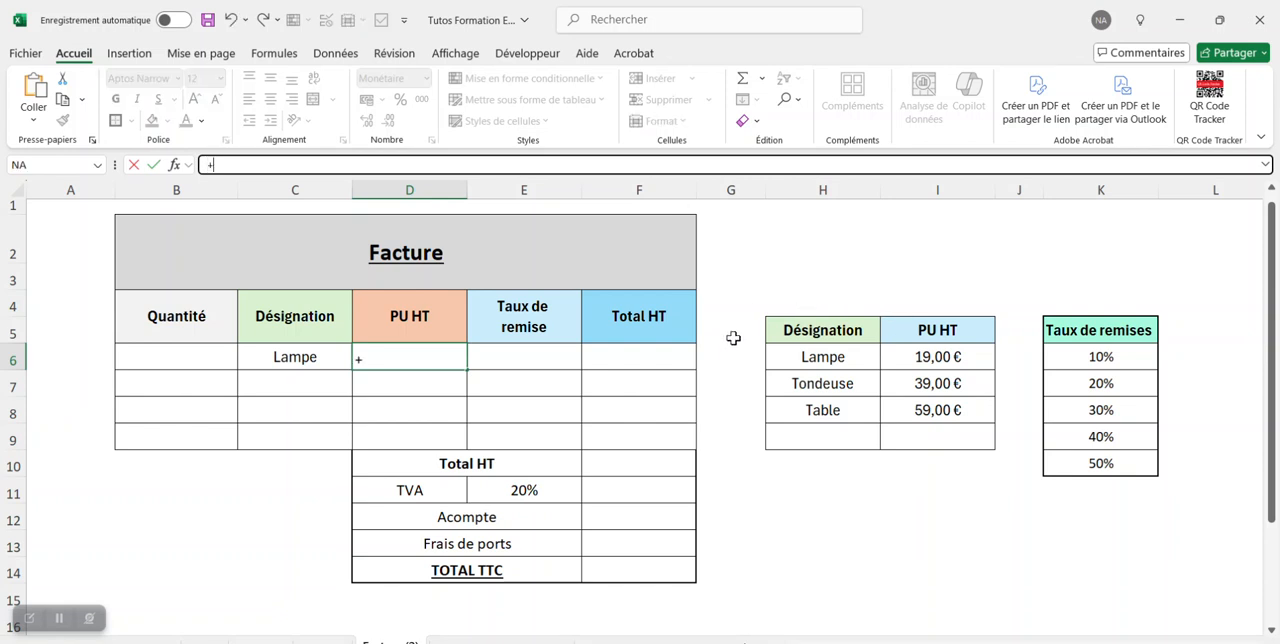
{"action": "type", "text": "REC"}
{"action": "left_click", "coordinate": [305, 232]}
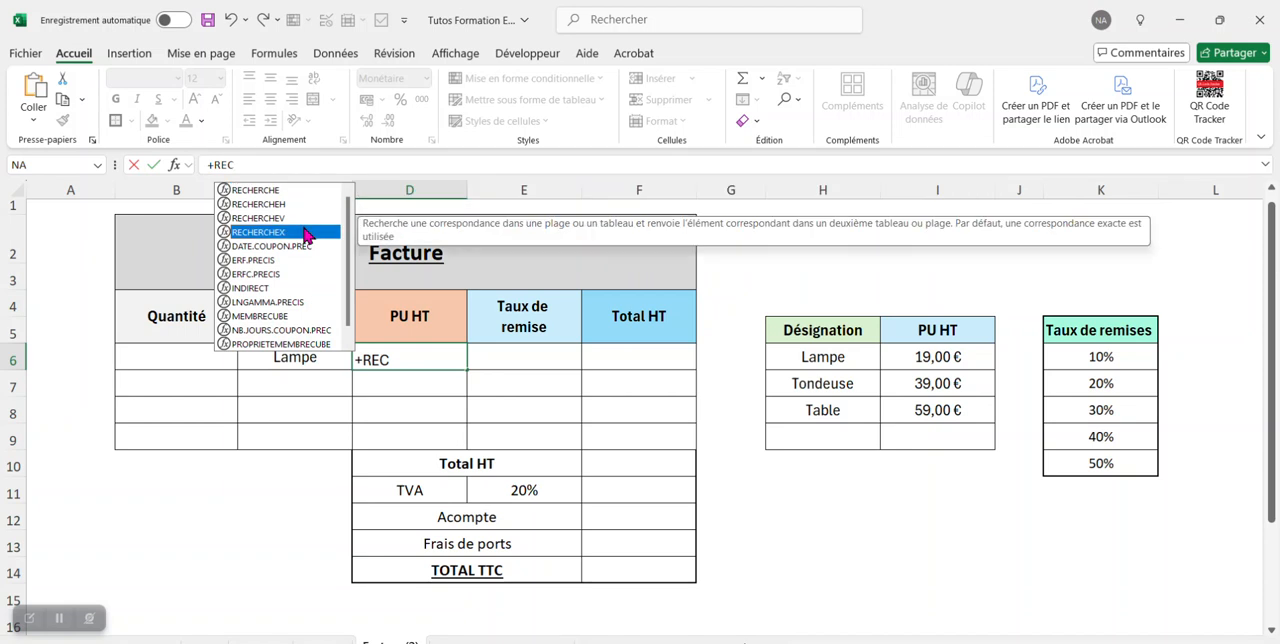
{"action": "double_click", "coordinate": [305, 232]}
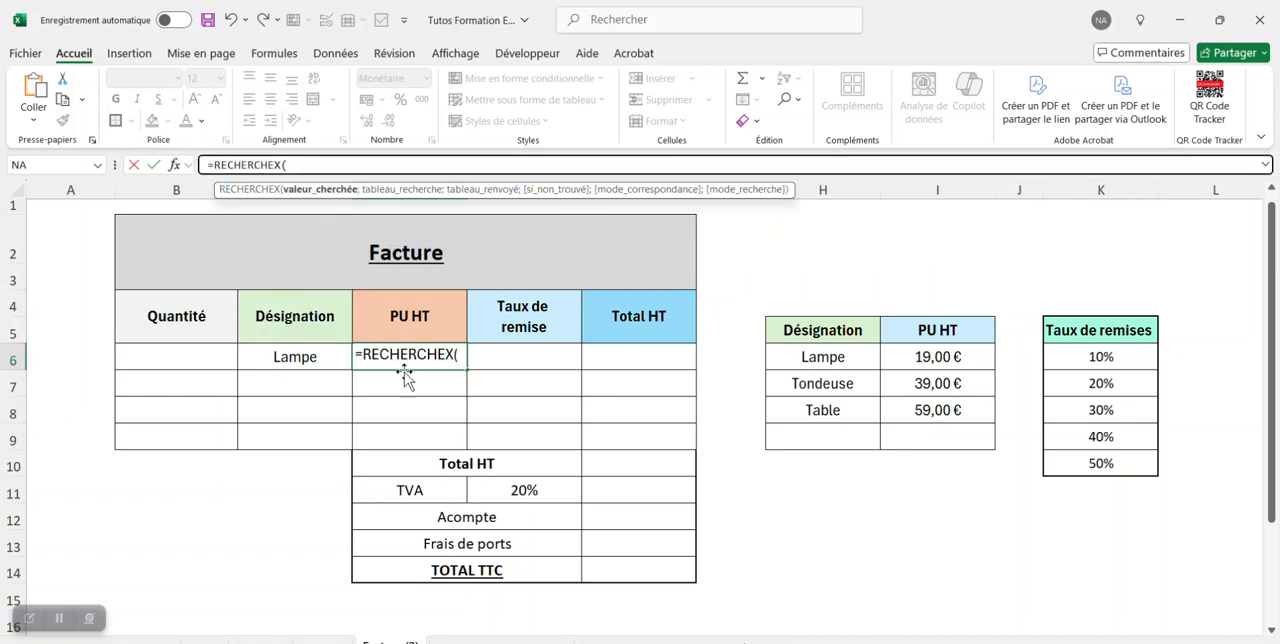
{"action": "left_click", "coordinate": [316, 355]}
{"action": "type", "text": ";"}
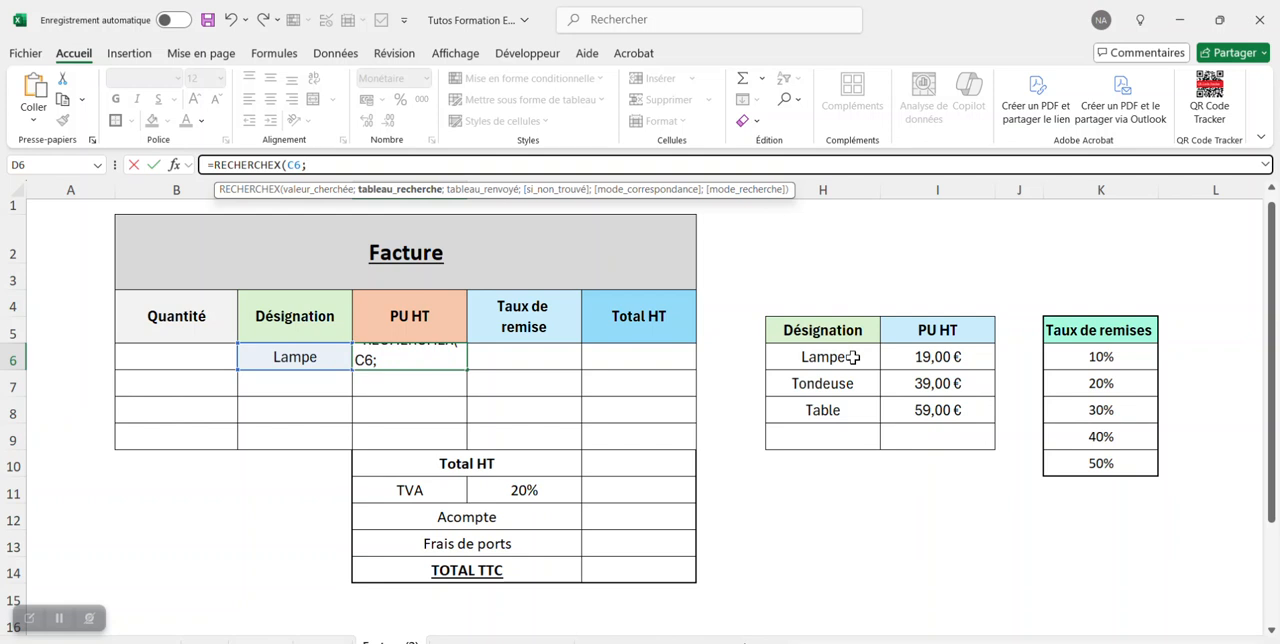
{"action": "left_click_drag", "start_coordinate": [855, 354], "coordinate": [851, 438]}
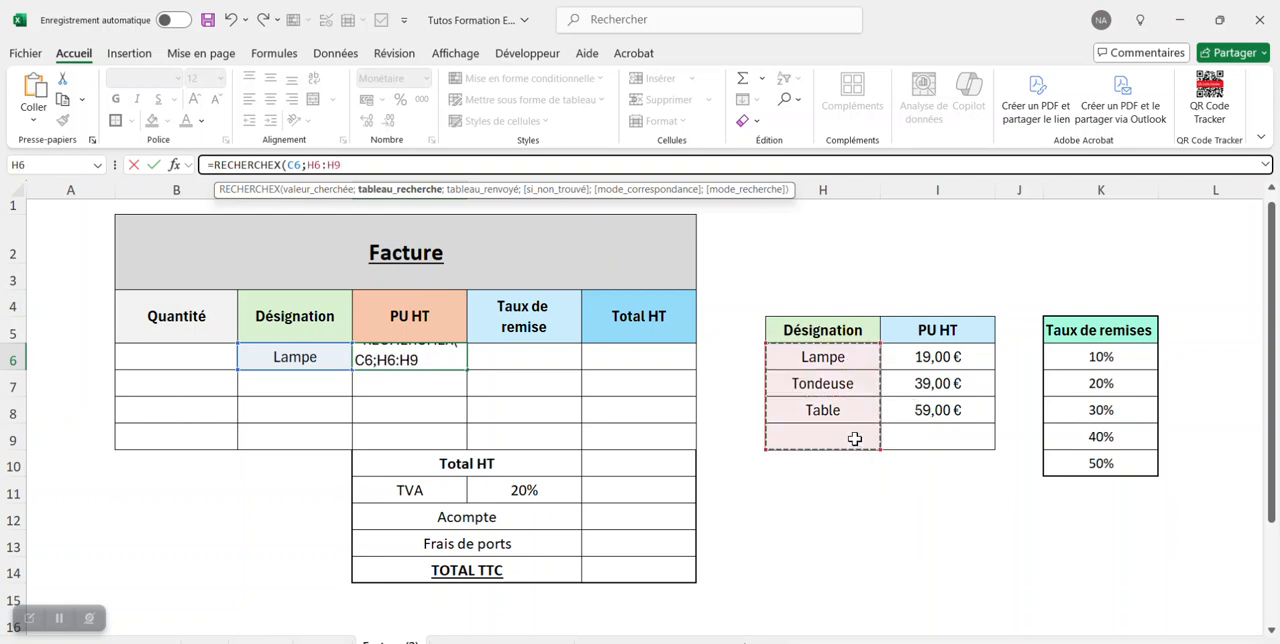
{"action": "type", "text": ";"}
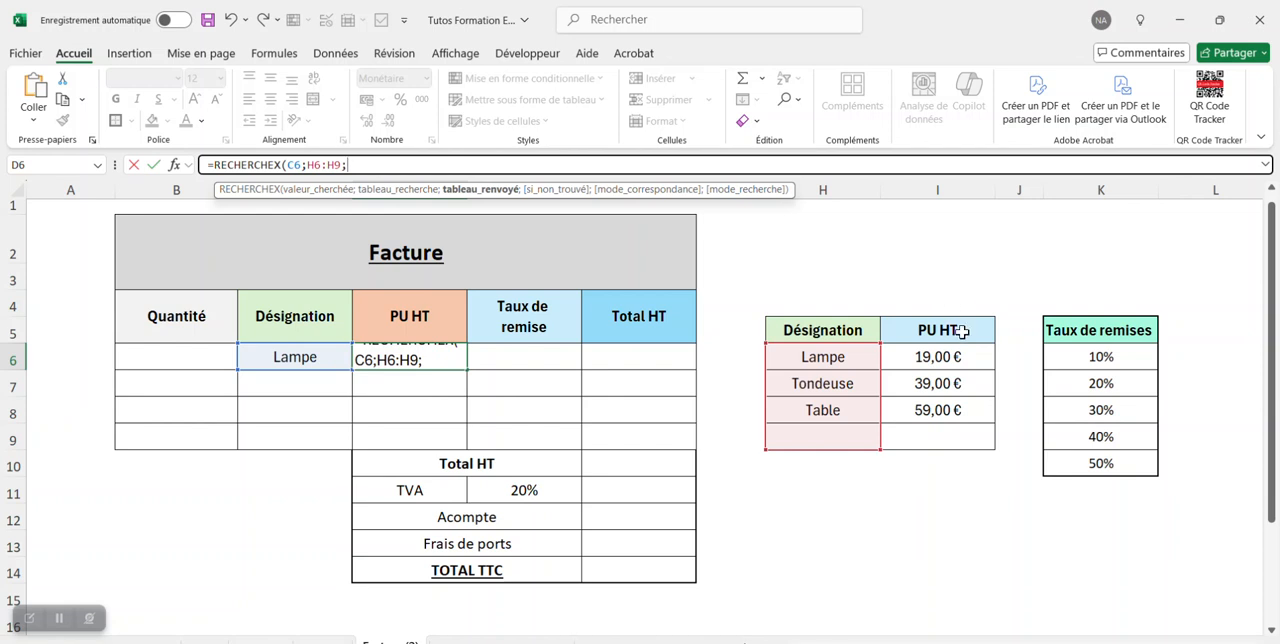
{"action": "left_click_drag", "start_coordinate": [962, 352], "coordinate": [957, 429]}
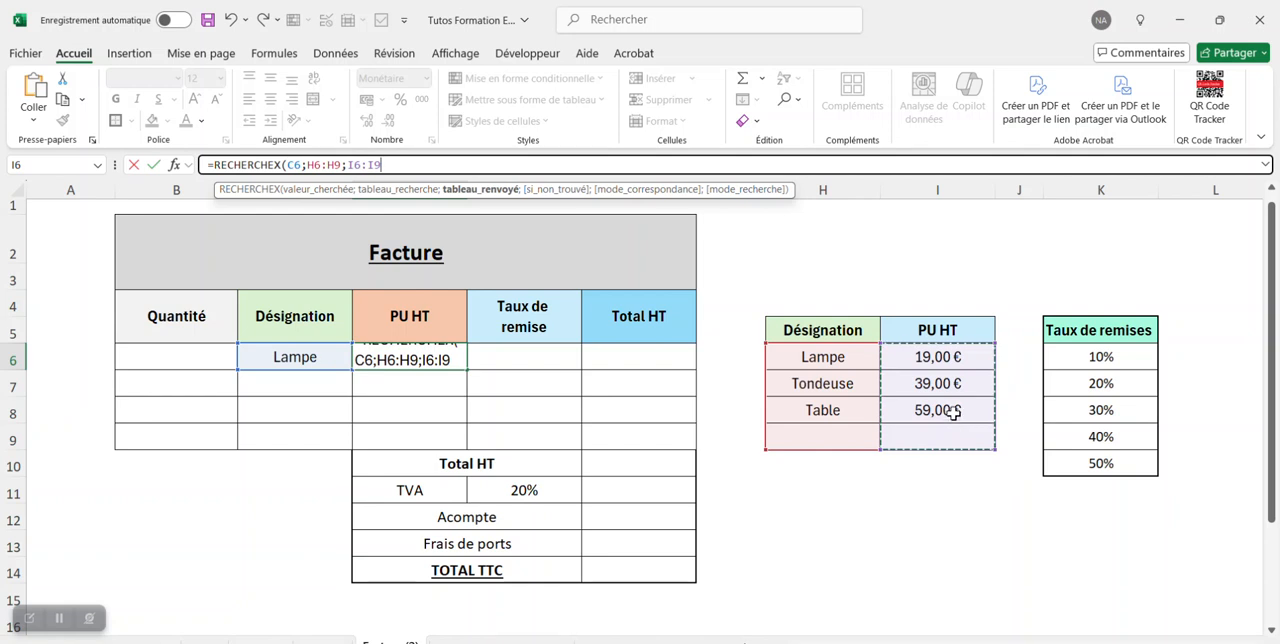
{"action": "type", "text": ")"}
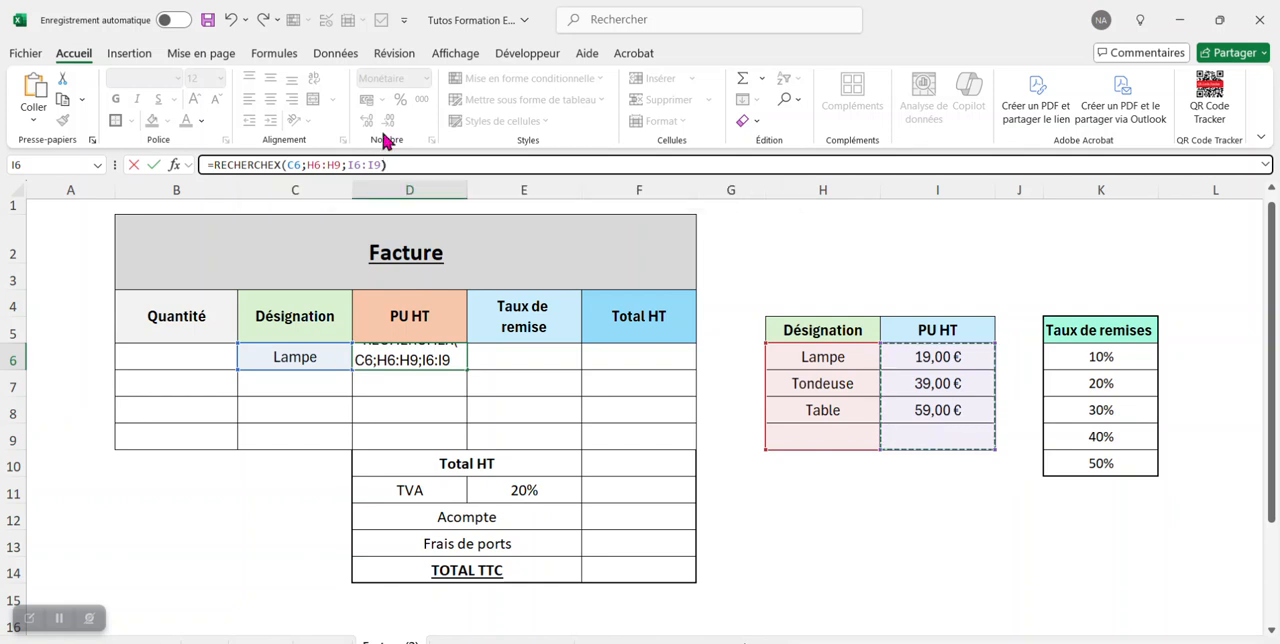
Make both lookup ranges in the D6 formula absolute, $H$6:$H$9 and $I$6:$I$9, and validate the formula.
{"action": "double_click", "coordinate": [325, 164]}
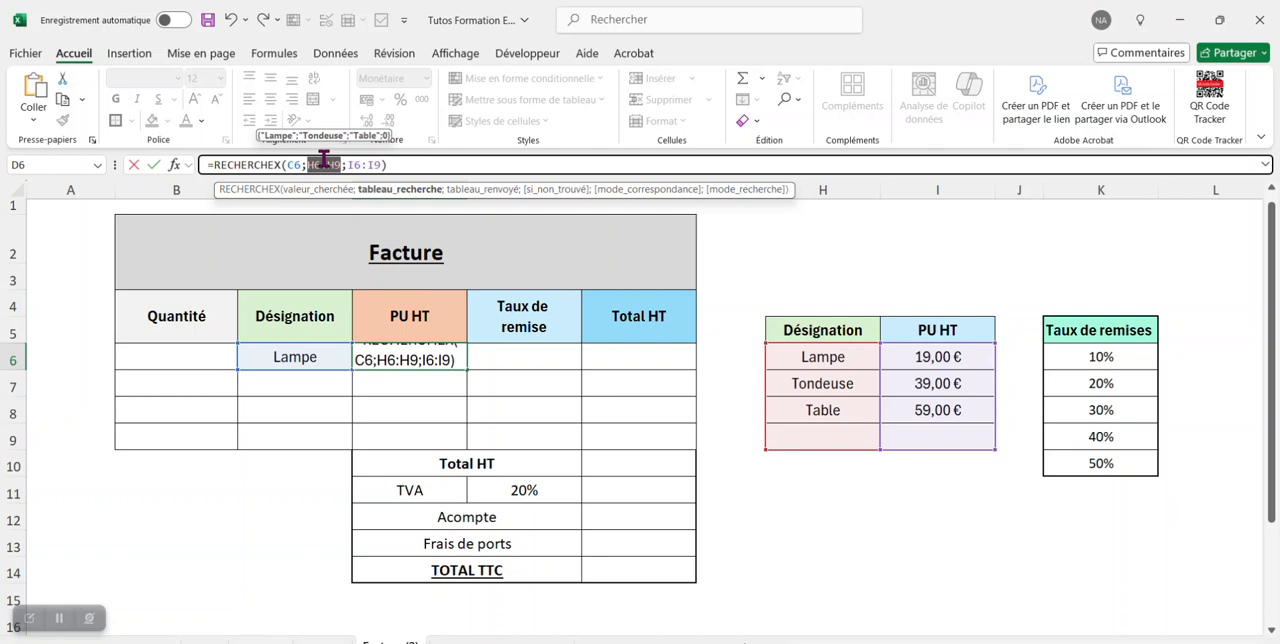
{"action": "key", "text": "F4"}
{"action": "left_click", "coordinate": [390, 164]}
{"action": "double_click", "coordinate": [390, 164]}
{"action": "key", "text": "F4"}
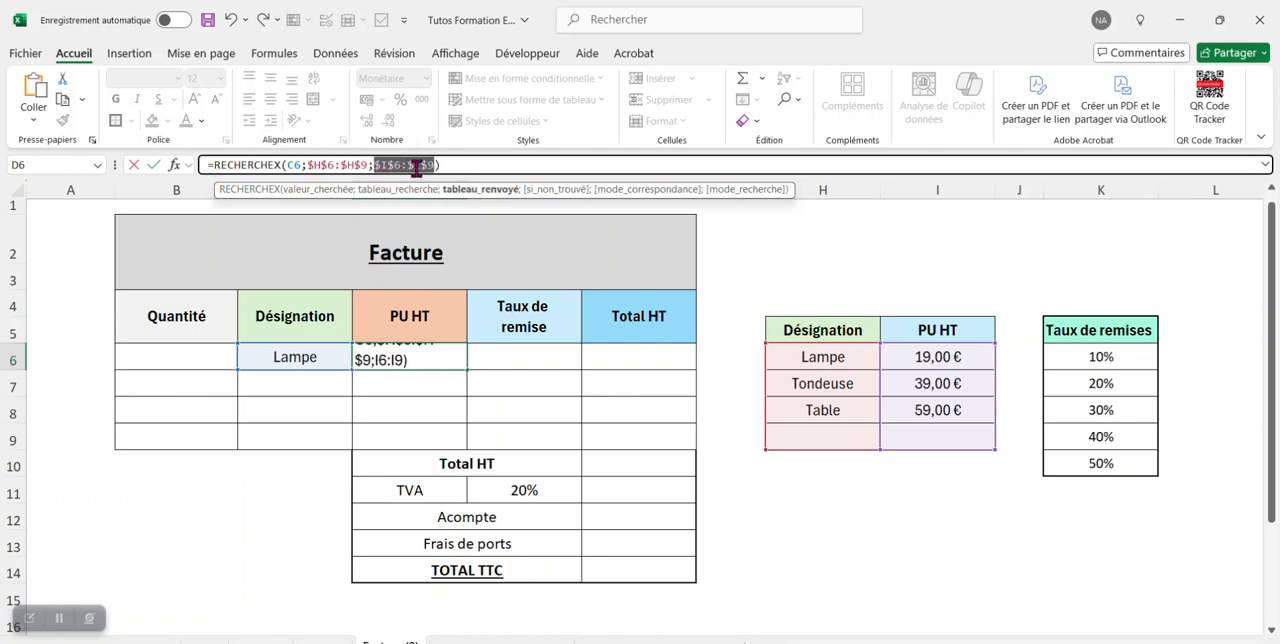
{"action": "key", "text": "Return"}
Copy the unit price formula from D6 down through D9.
{"action": "left_click", "coordinate": [458, 356]}
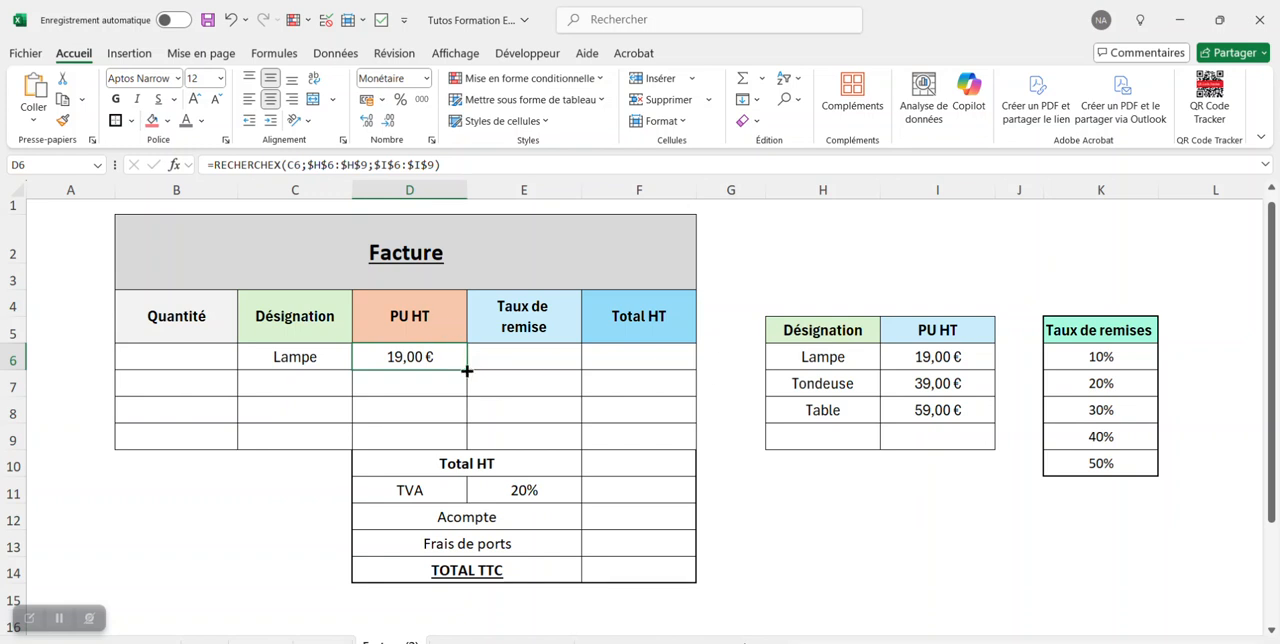
{"action": "left_click_drag", "start_coordinate": [466, 371], "coordinate": [456, 442]}
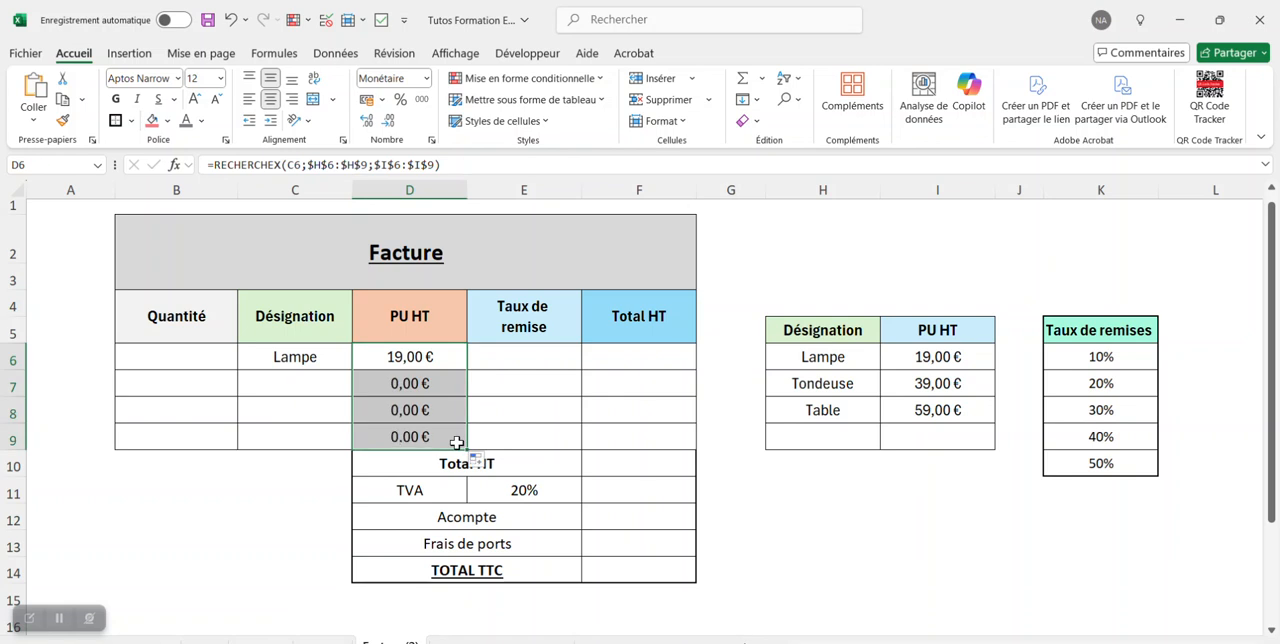
{"action": "key", "text": "Down"}
{"action": "left_click", "coordinate": [331, 382]}
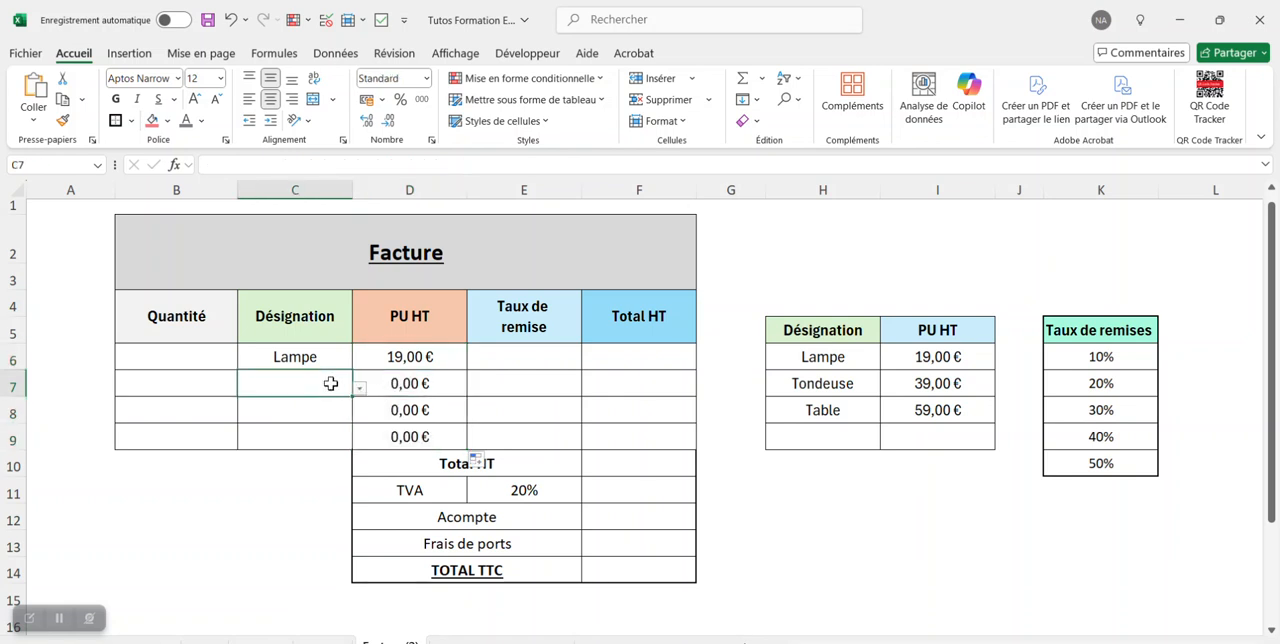
{"action": "left_click", "coordinate": [329, 408]}
{"action": "left_click", "coordinate": [321, 437]}
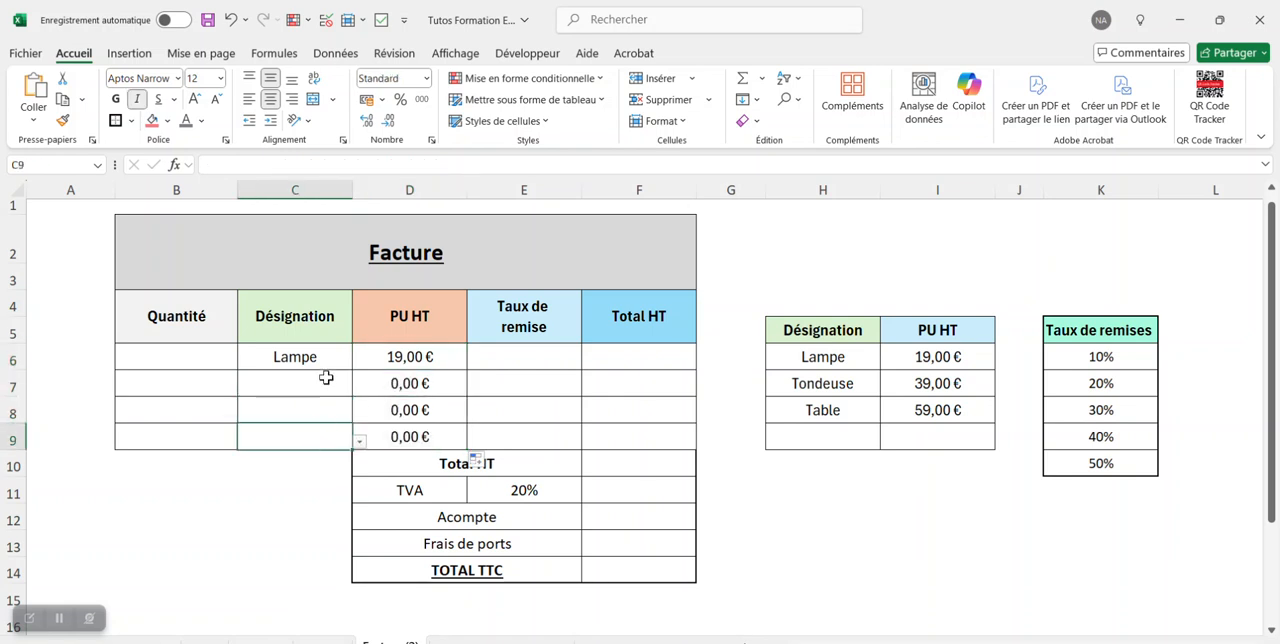
Wrap the unit price lookup in cell D7 as =SI(C7="";"";RECHERCHEX(C7;$H$6:$H$9;$I$6:$I$9)).
{"action": "left_click", "coordinate": [411, 384]}
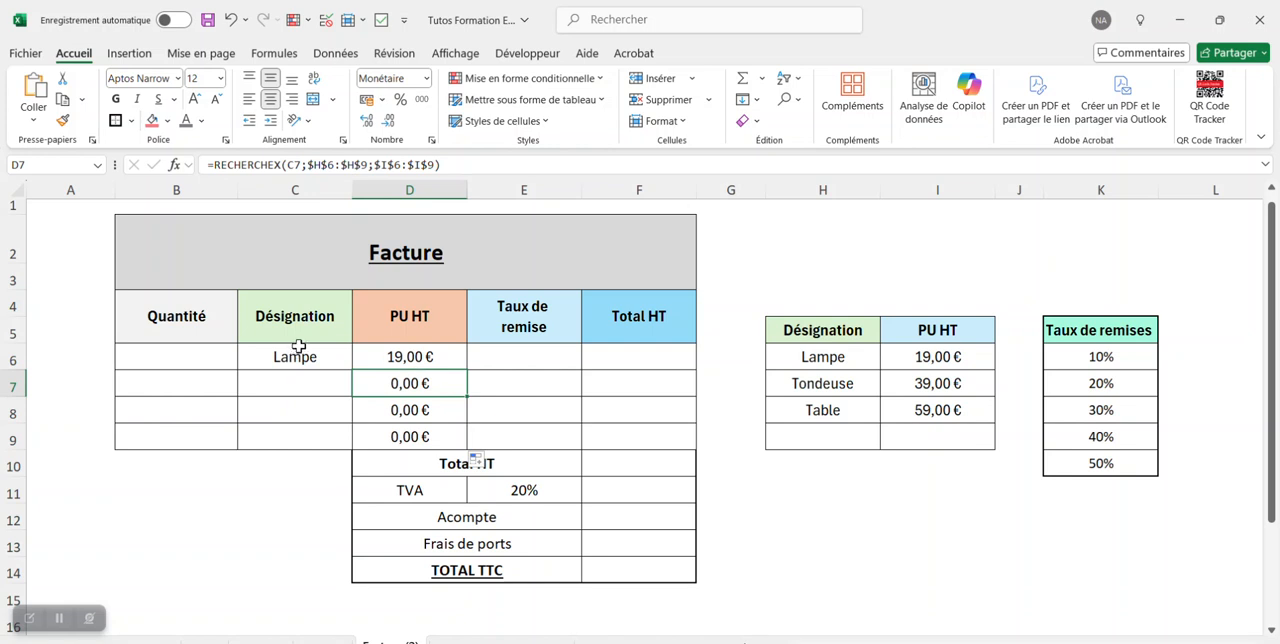
{"action": "left_click", "coordinate": [214, 164]}
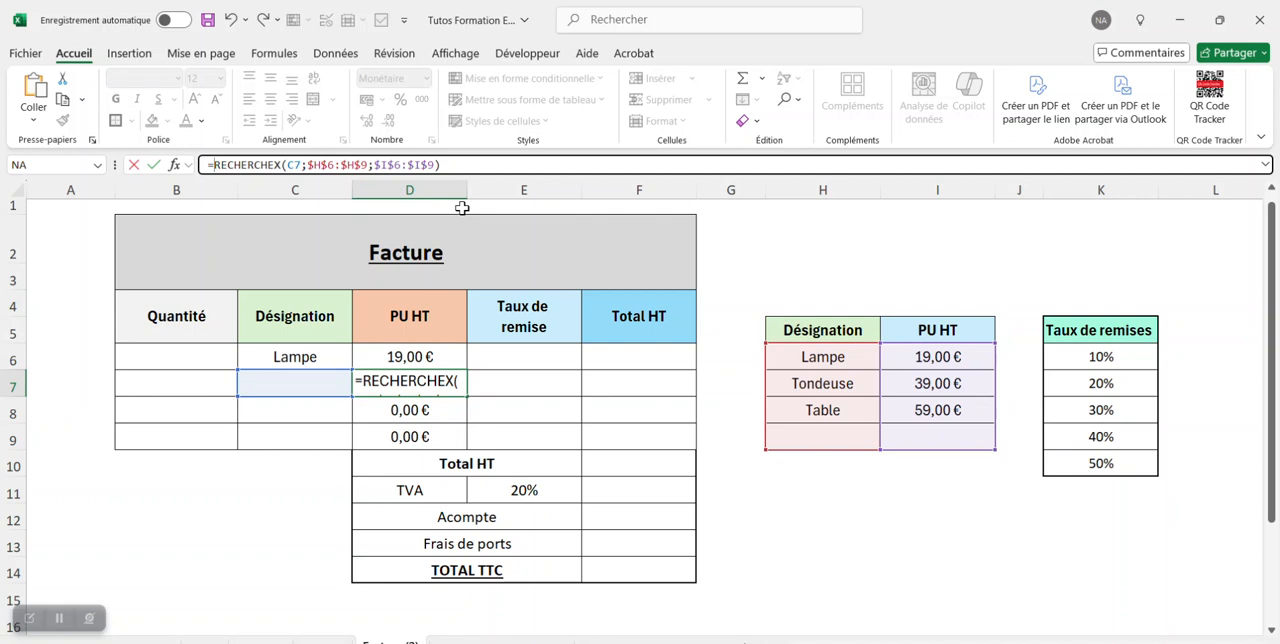
{"action": "type", "text": "si"}
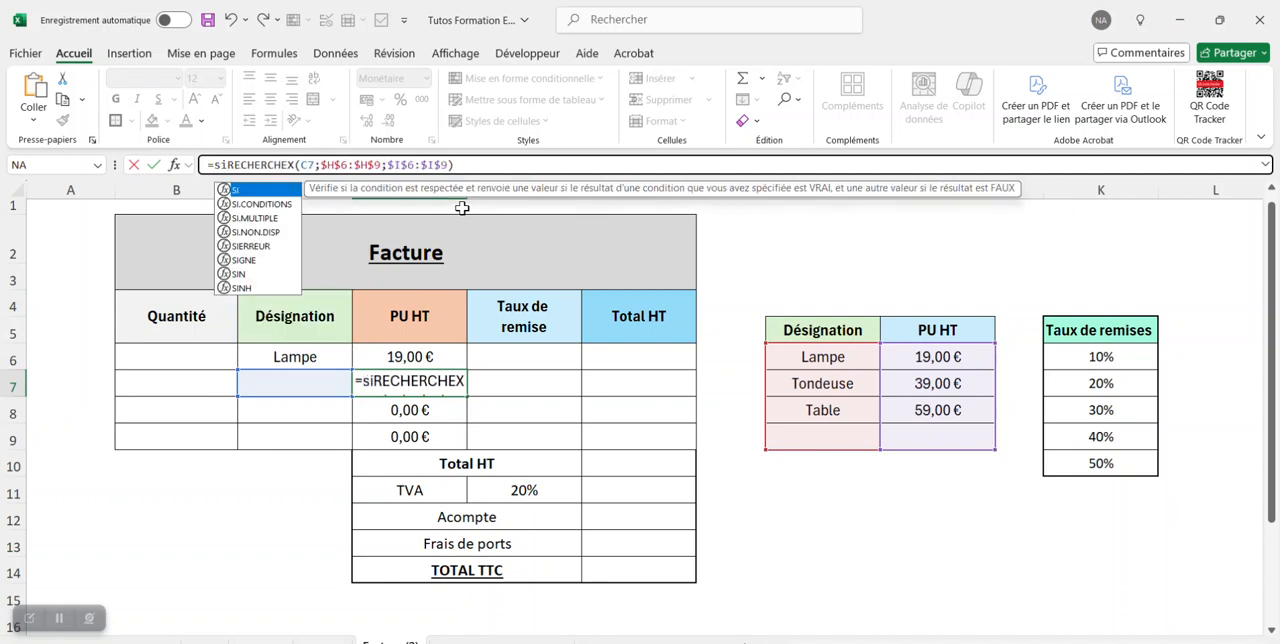
{"action": "type", "text": "("}
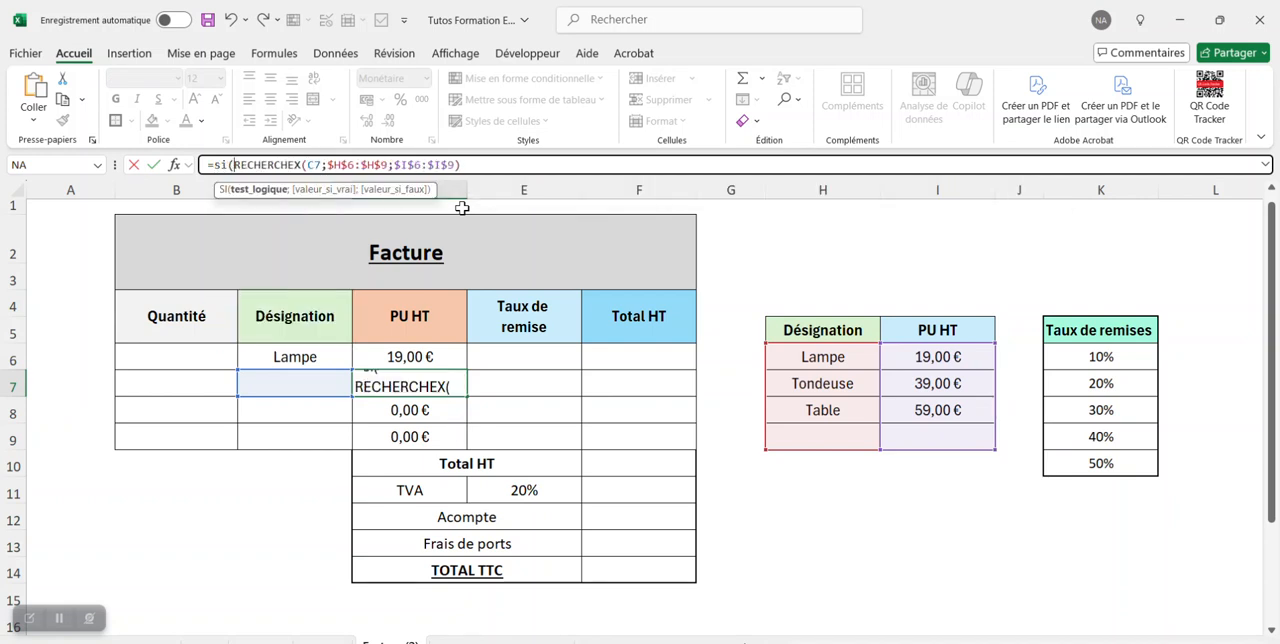
{"action": "left_click", "coordinate": [324, 386]}
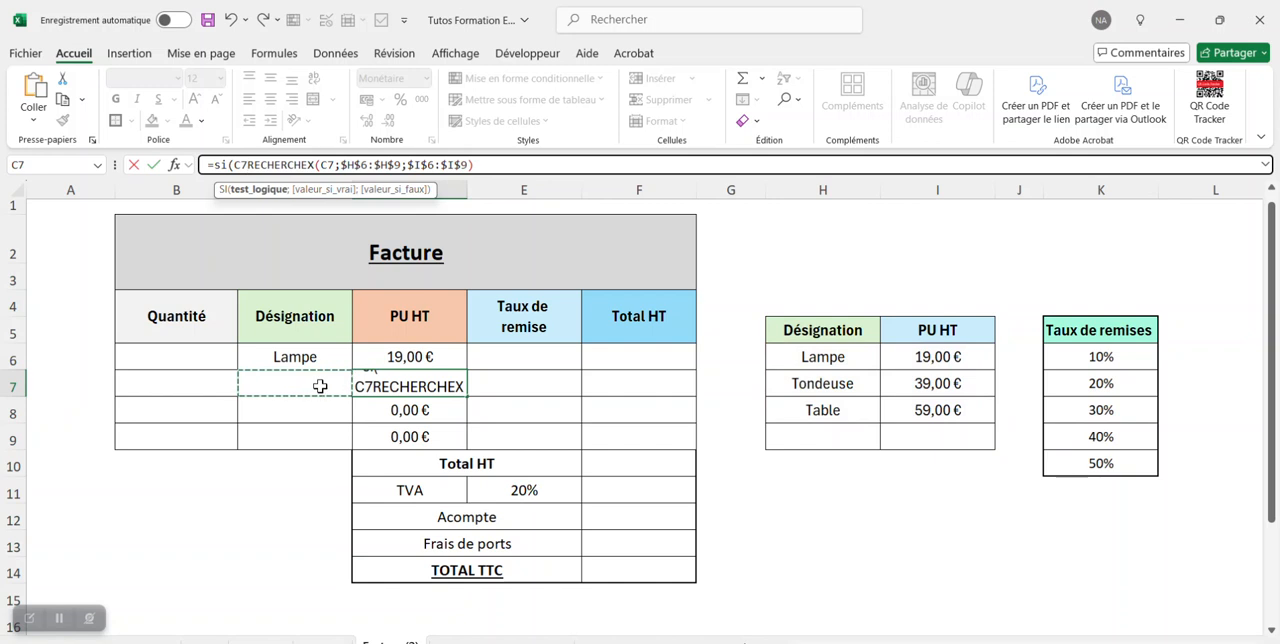
{"action": "type", "text": "=\"\""}
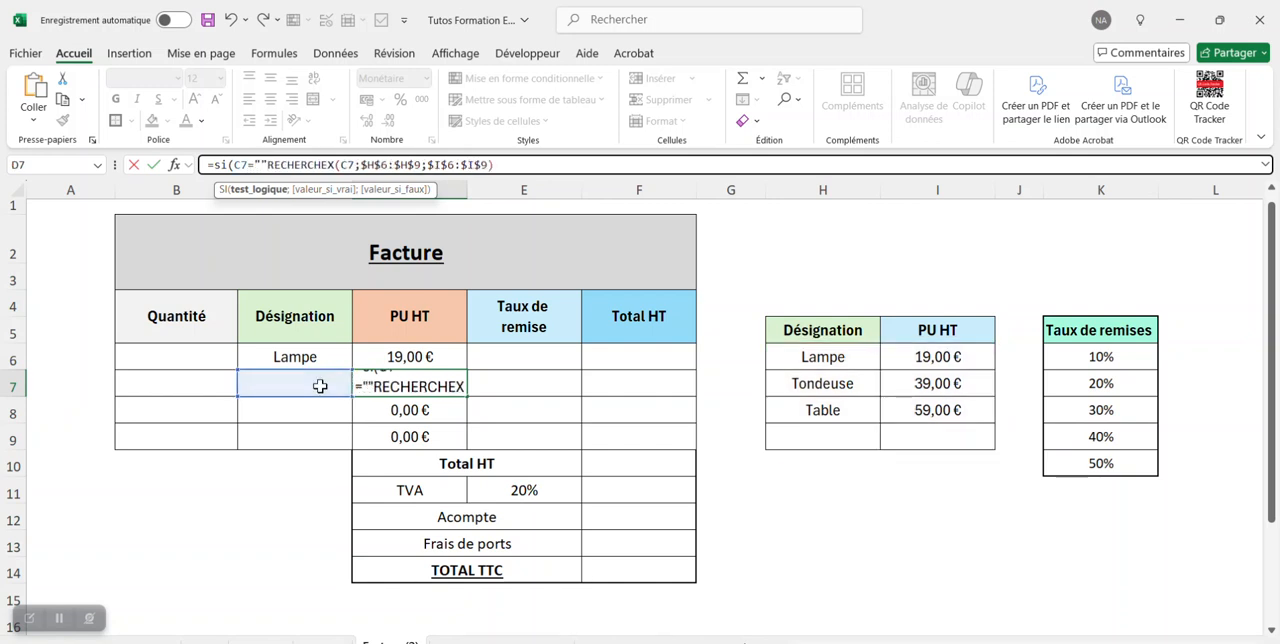
{"action": "type", "text": ";\"\""}
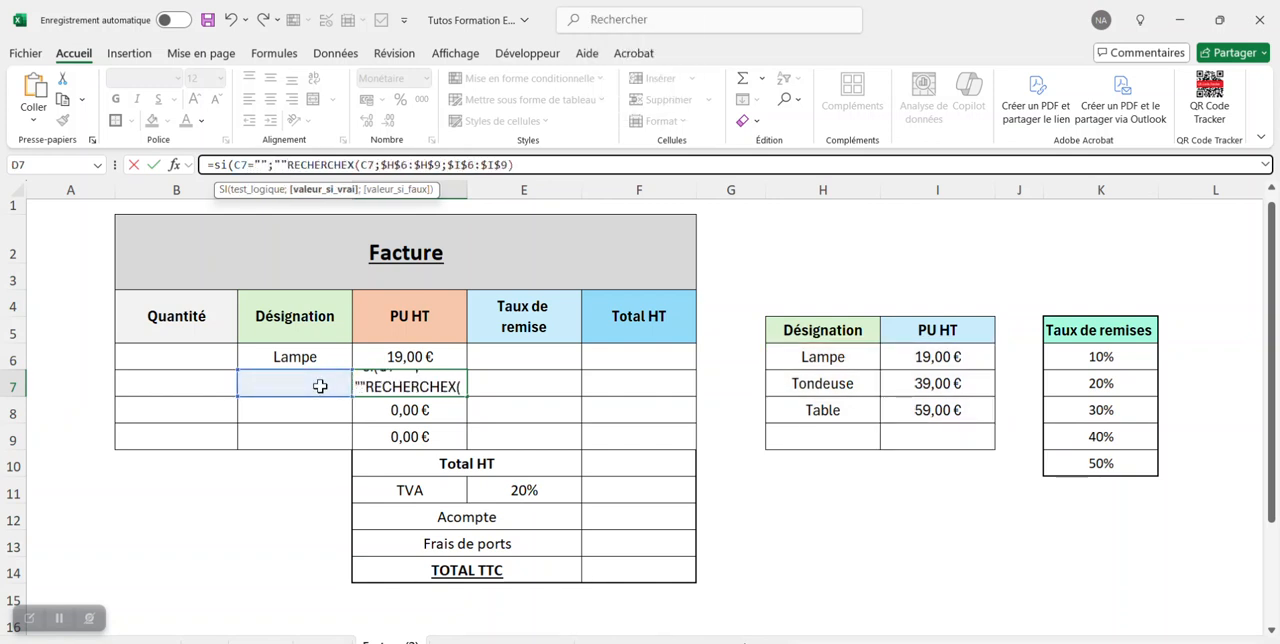
{"action": "type", "text": ";"}
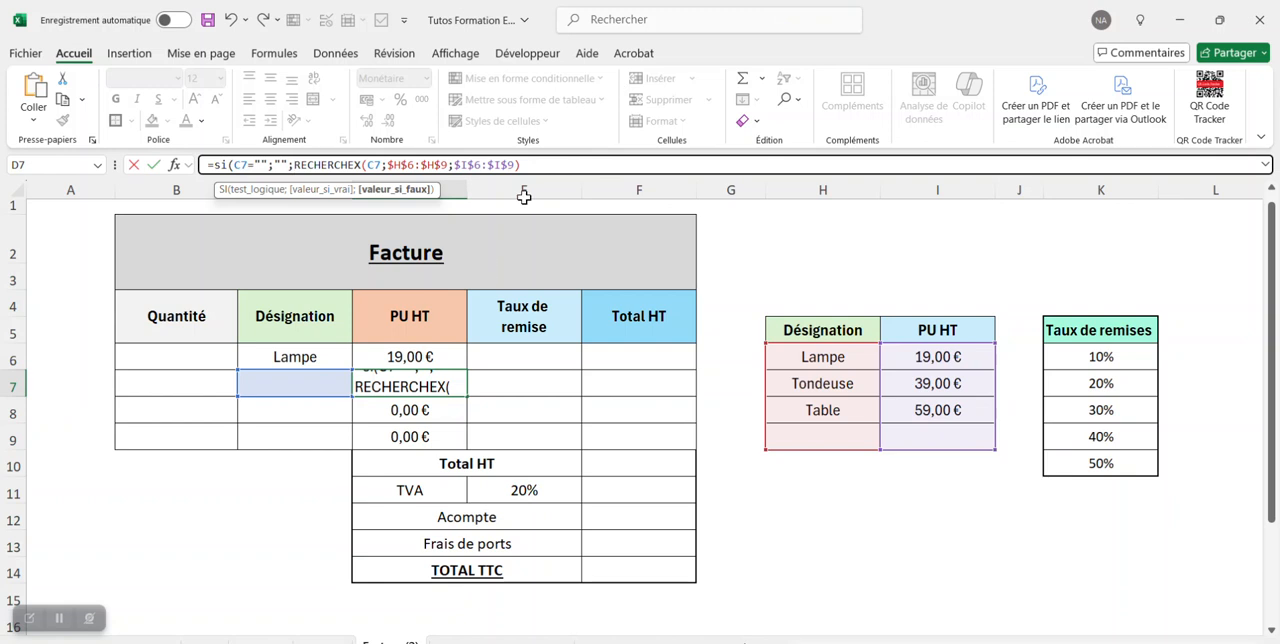
{"action": "left_click", "coordinate": [550, 165]}
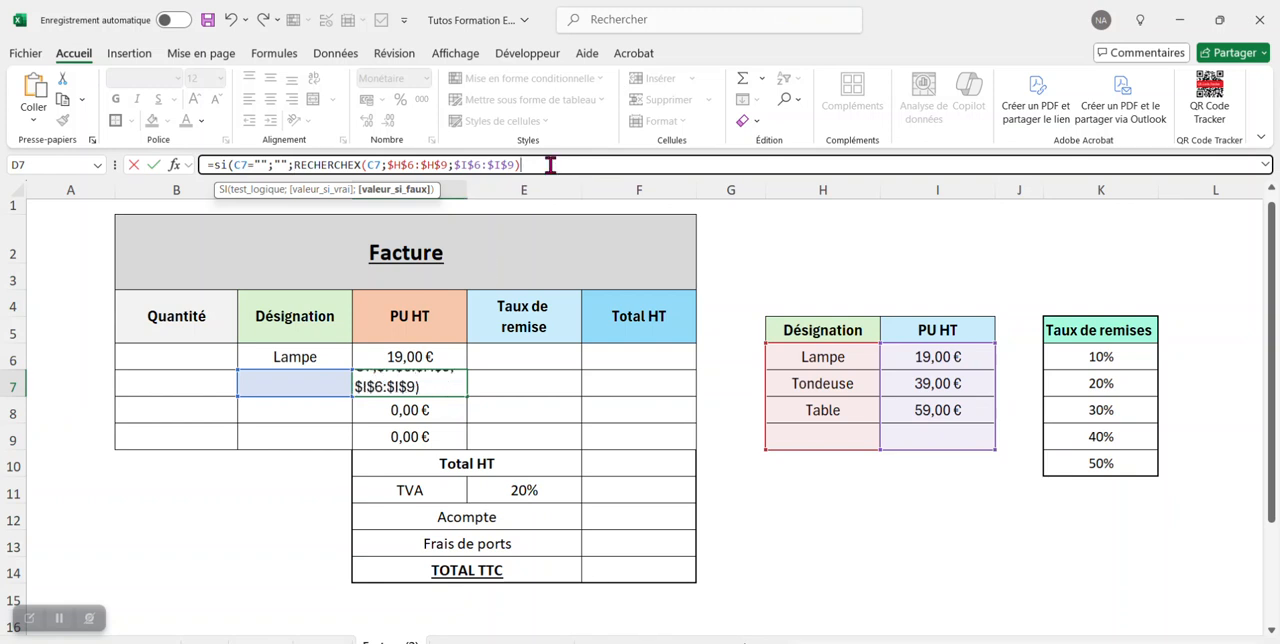
{"action": "type", "text": ")"}
{"action": "key", "text": "Return"}
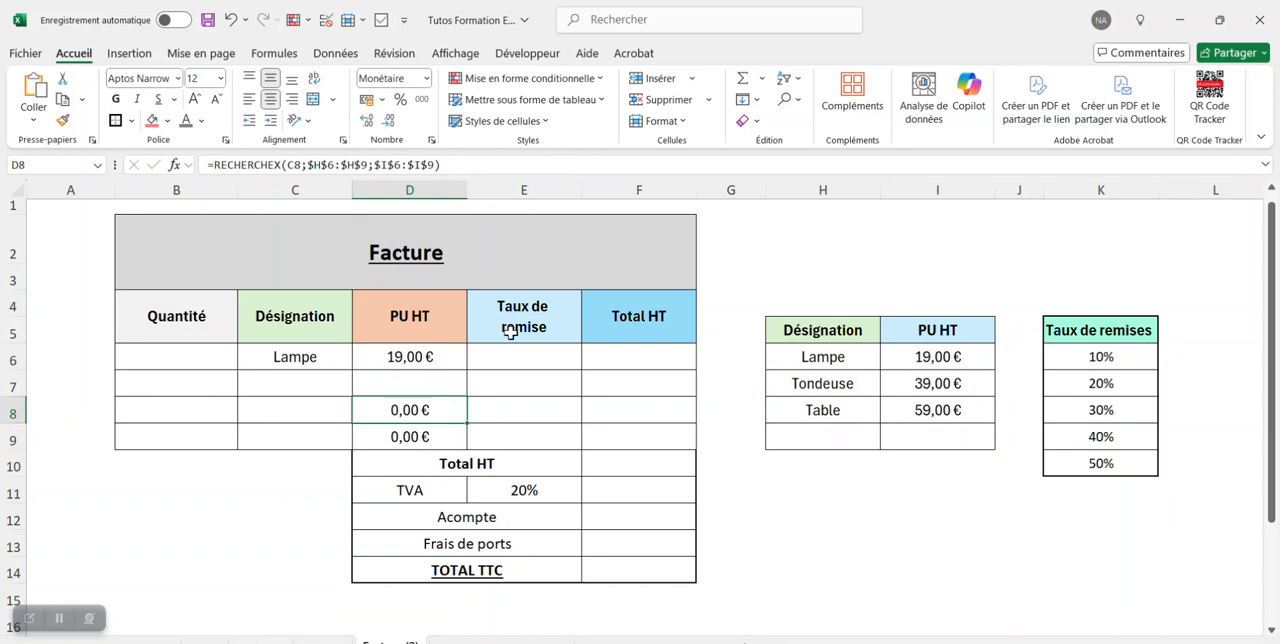
Copy the SI unit price formula from D7 down through D9.
{"action": "left_click", "coordinate": [450, 386]}
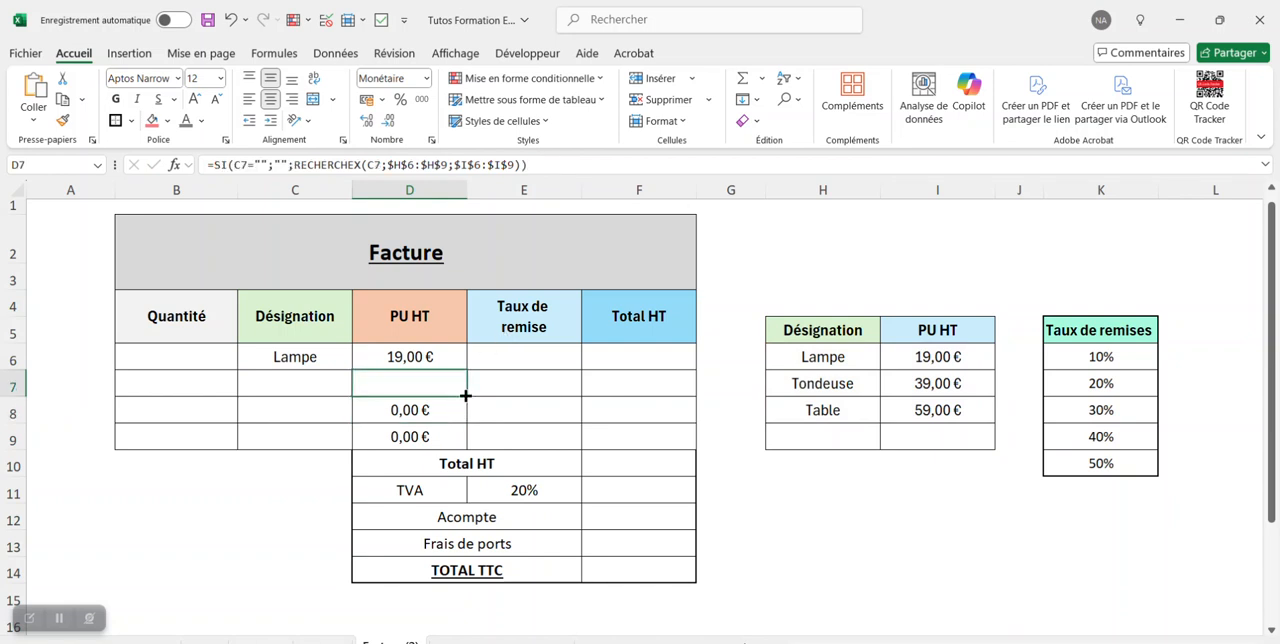
{"action": "left_click_drag", "start_coordinate": [466, 392], "coordinate": [451, 443]}
{"action": "left_click", "coordinate": [462, 358]}
{"action": "left_click", "coordinate": [712, 268]}
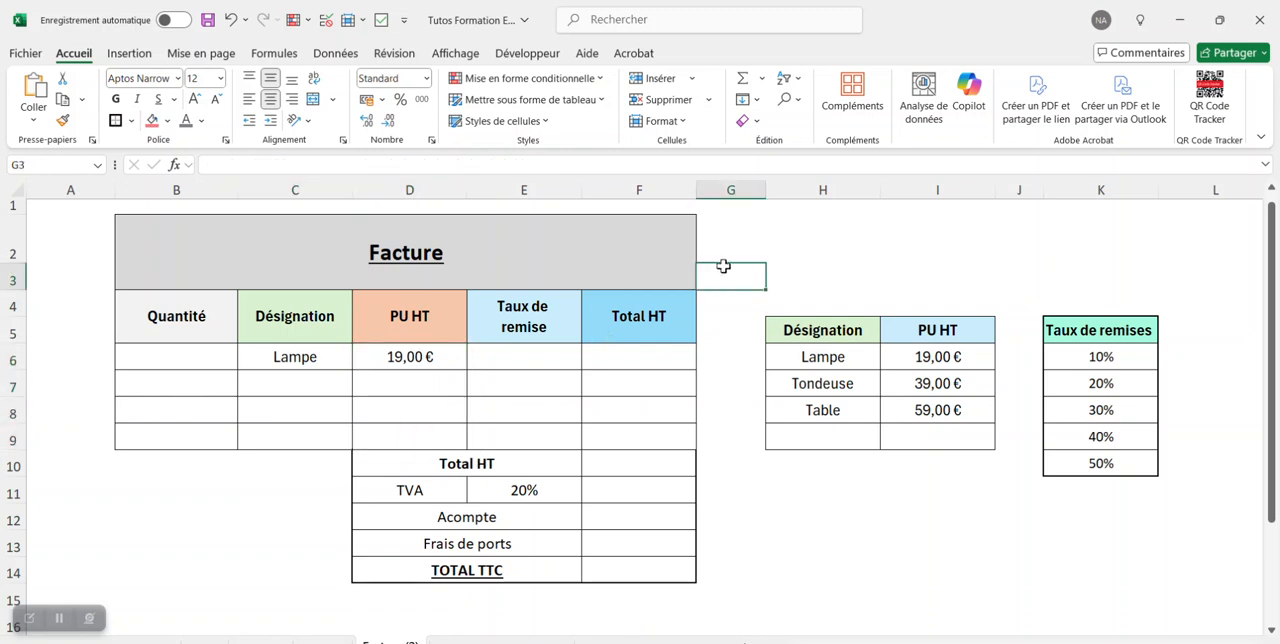
Choose Tondeuse as the designation on the second invoice line, in cell C7, and check its unit price cell.
{"action": "left_click", "coordinate": [325, 388]}
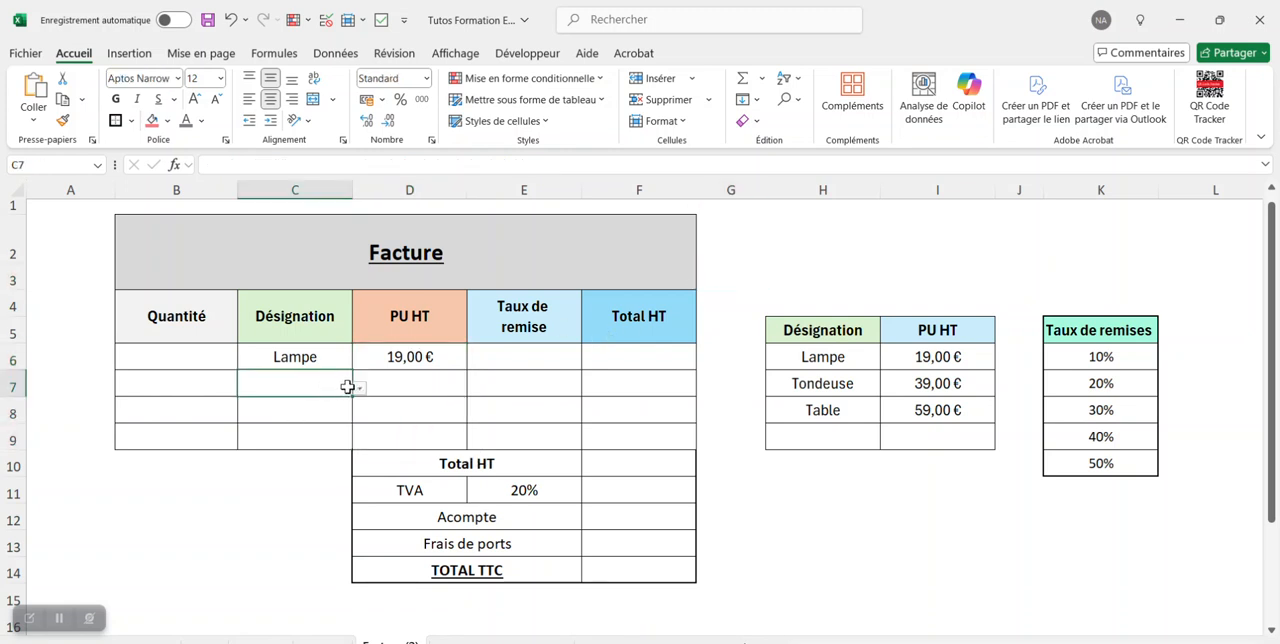
{"action": "left_click", "coordinate": [359, 388]}
{"action": "left_click", "coordinate": [322, 420]}
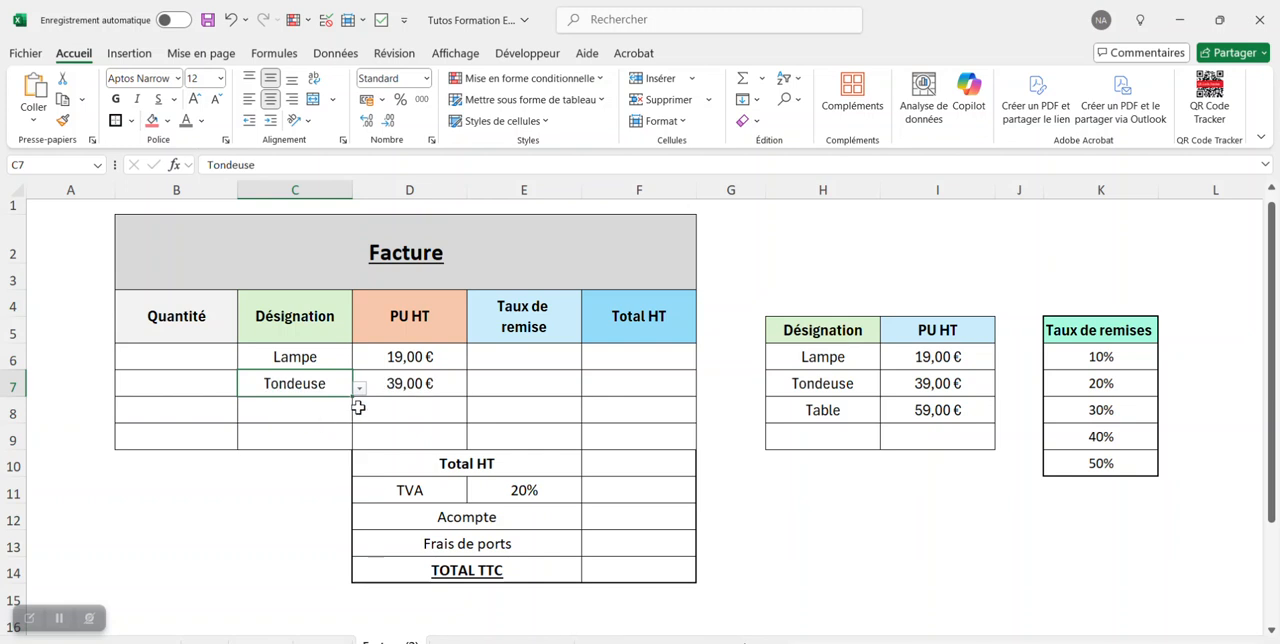
{"action": "left_click", "coordinate": [451, 385]}
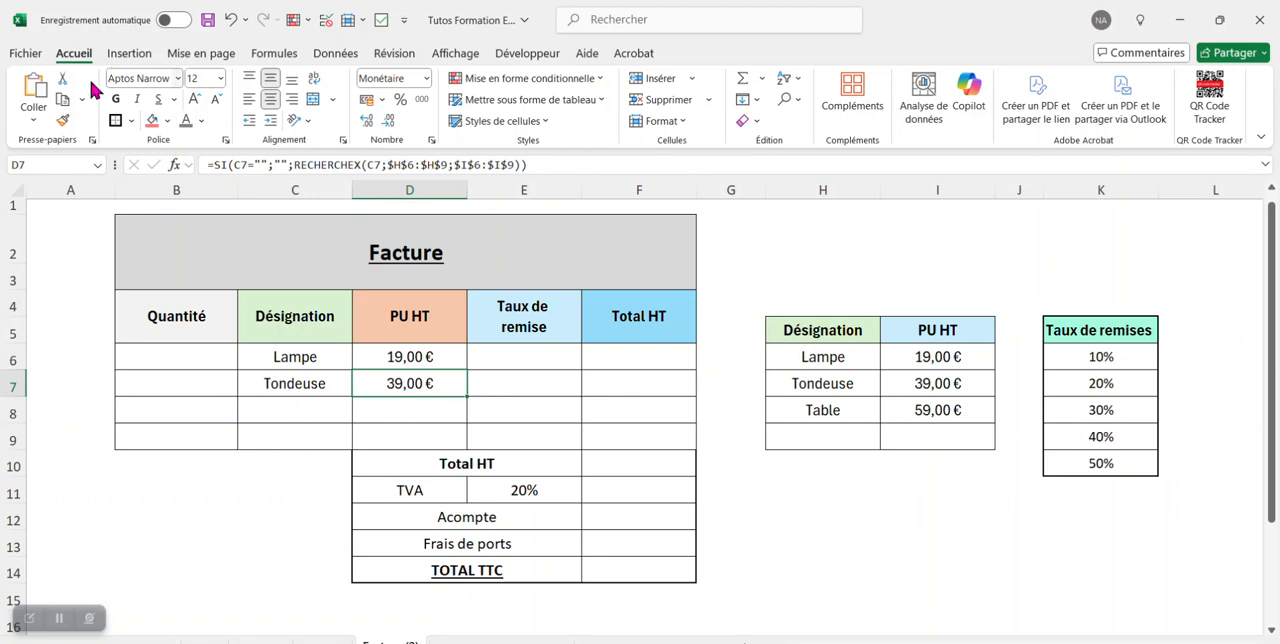
Enter the quantities 3 for Lampe in B6 and 4 for Tondeuse in B7.
{"action": "left_click", "coordinate": [202, 358]}
{"action": "type", "text": "3"}
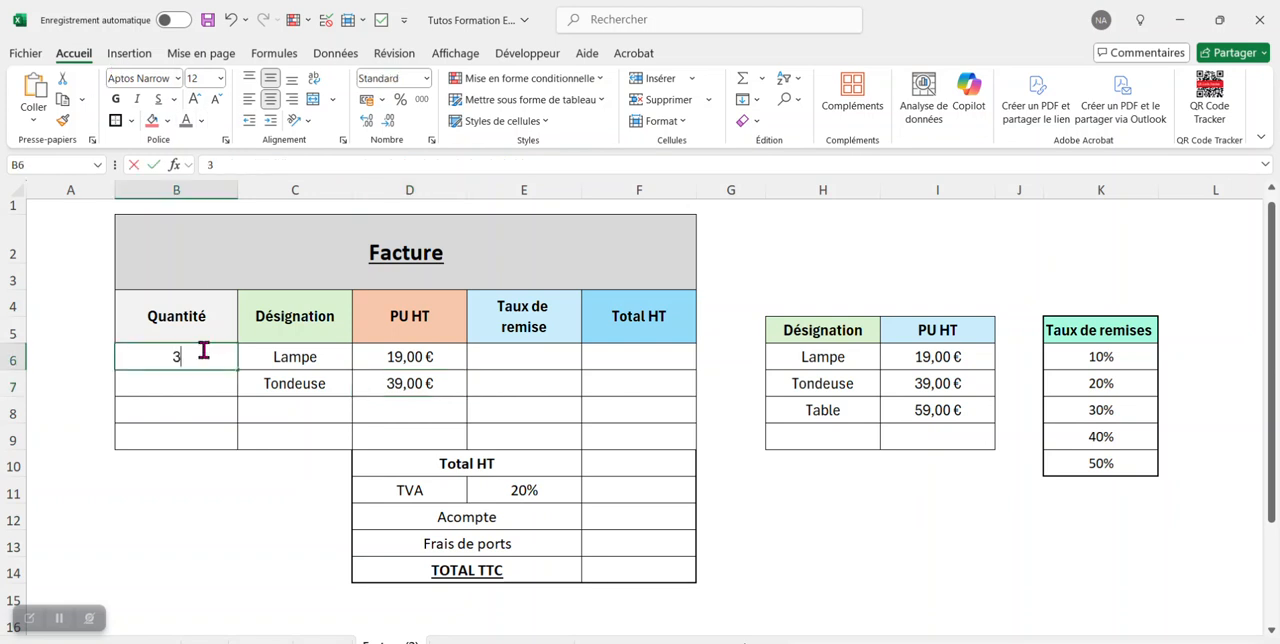
{"action": "key", "text": "Return"}
{"action": "type", "text": "4"}
{"action": "key", "text": "Return"}
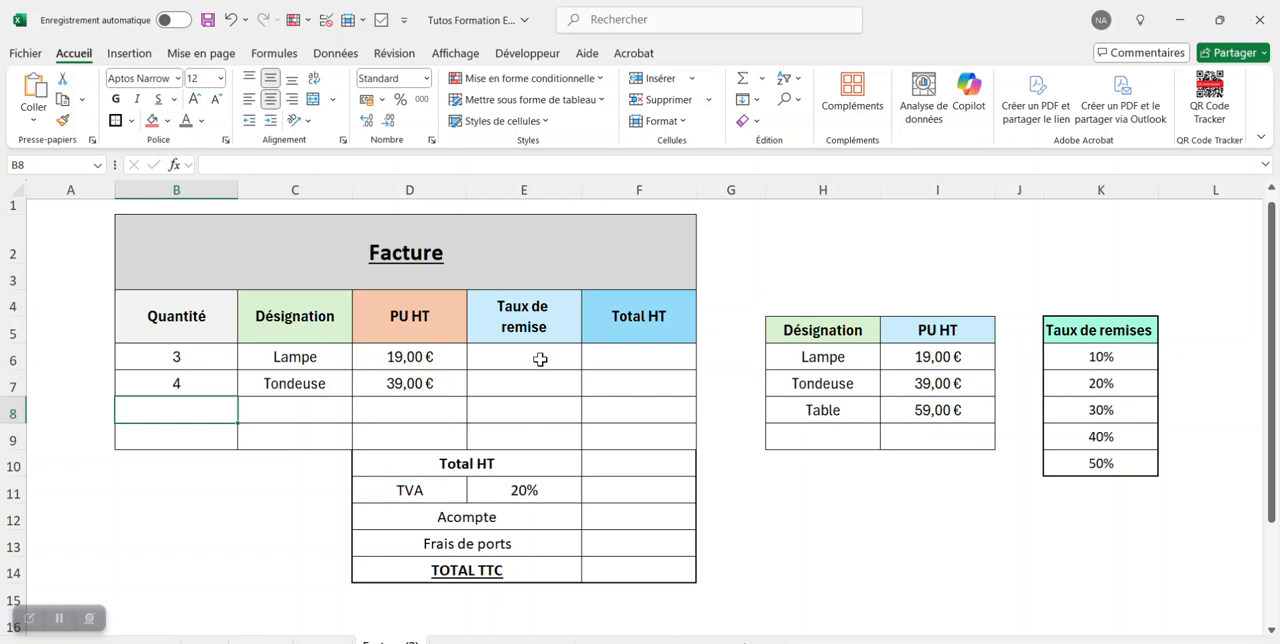
Add a list data validation to the discount rate cells E6:E9 with the source =$K$6:$K$10.
{"action": "left_click_drag", "start_coordinate": [540, 359], "coordinate": [527, 436]}
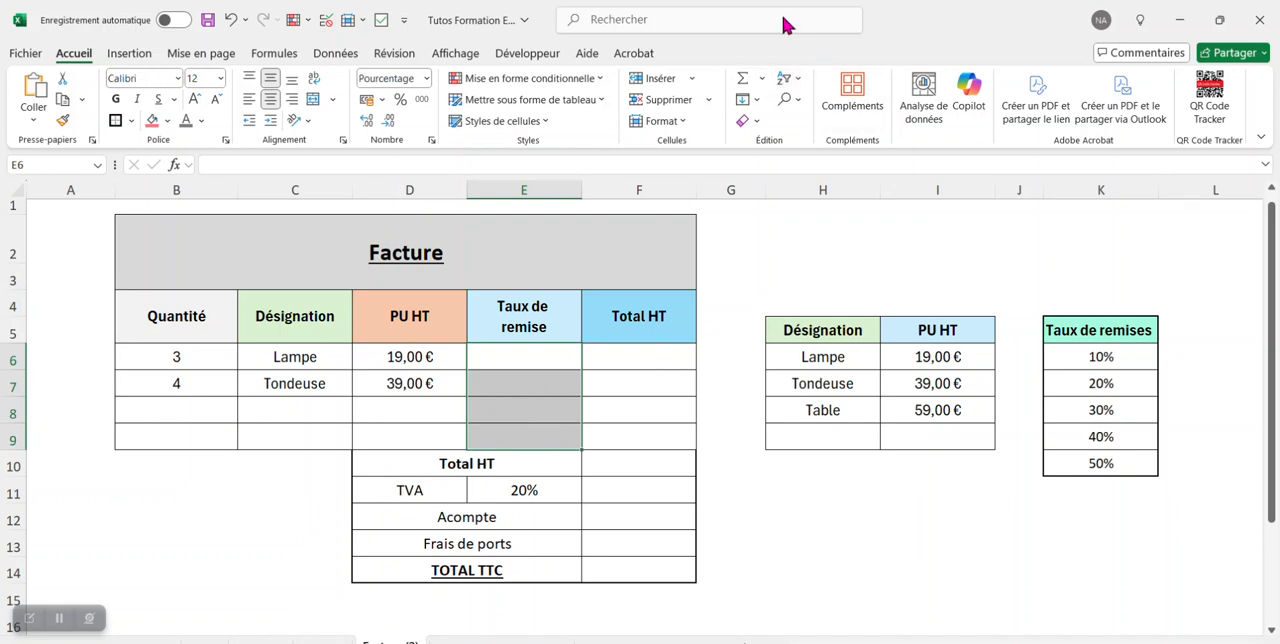
{"action": "left_click", "coordinate": [336, 55]}
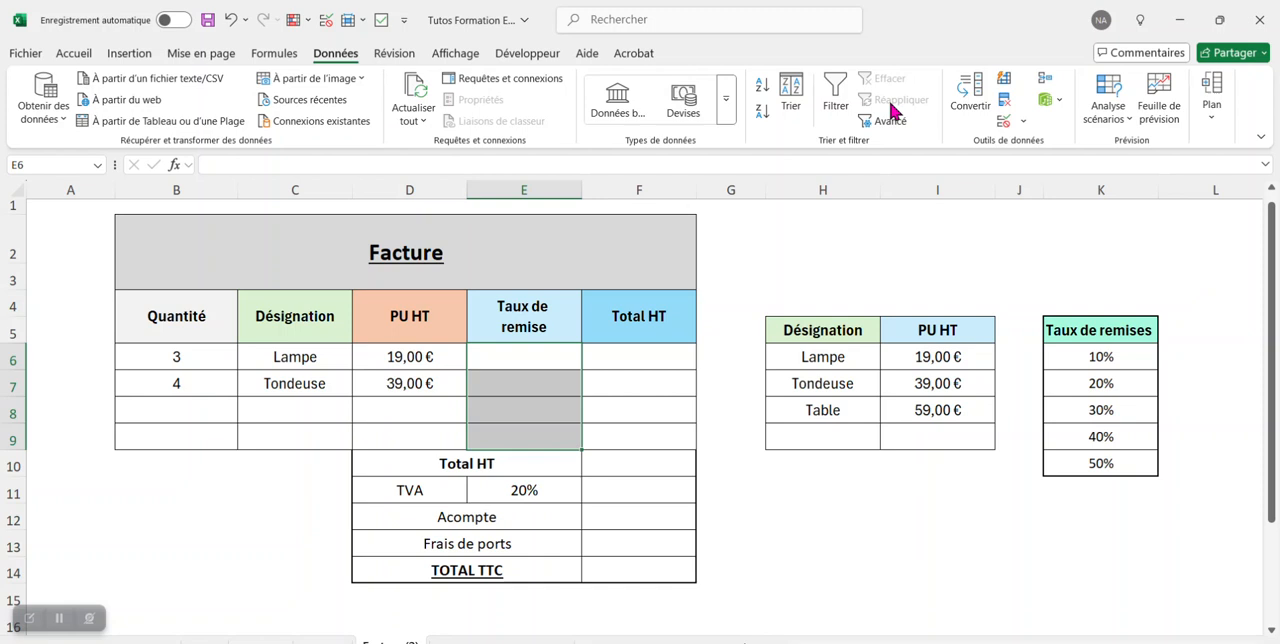
{"action": "left_click", "coordinate": [1024, 121]}
{"action": "left_click", "coordinate": [1078, 144]}
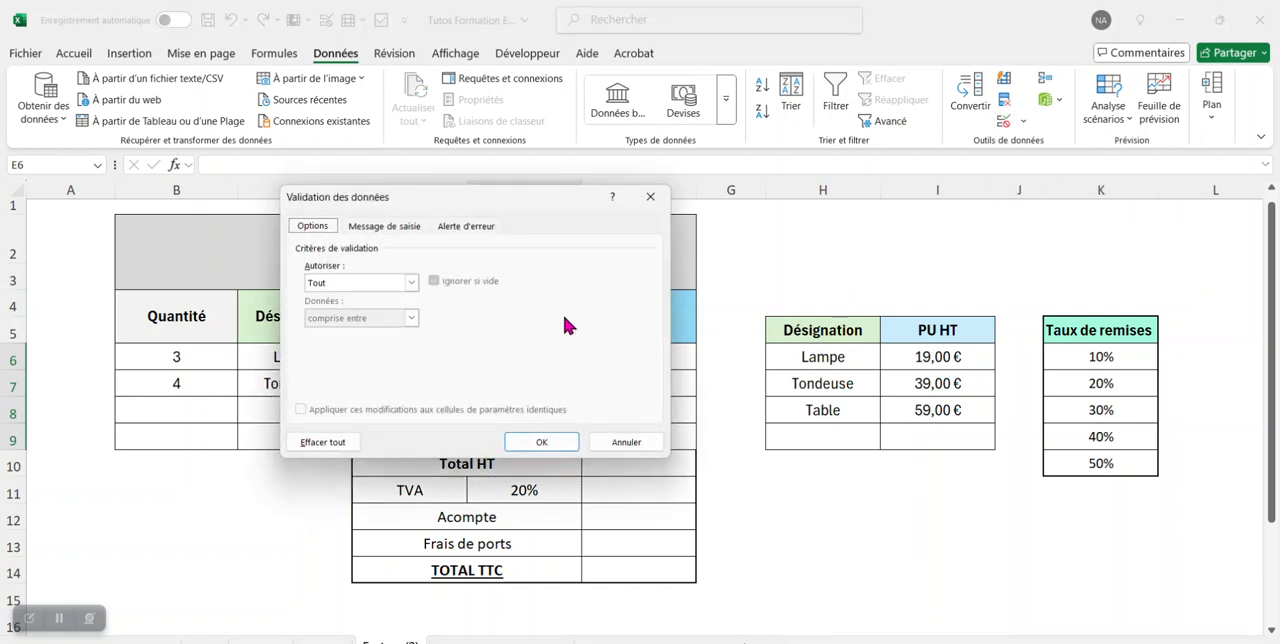
{"action": "left_click", "coordinate": [411, 284]}
{"action": "left_click", "coordinate": [378, 332]}
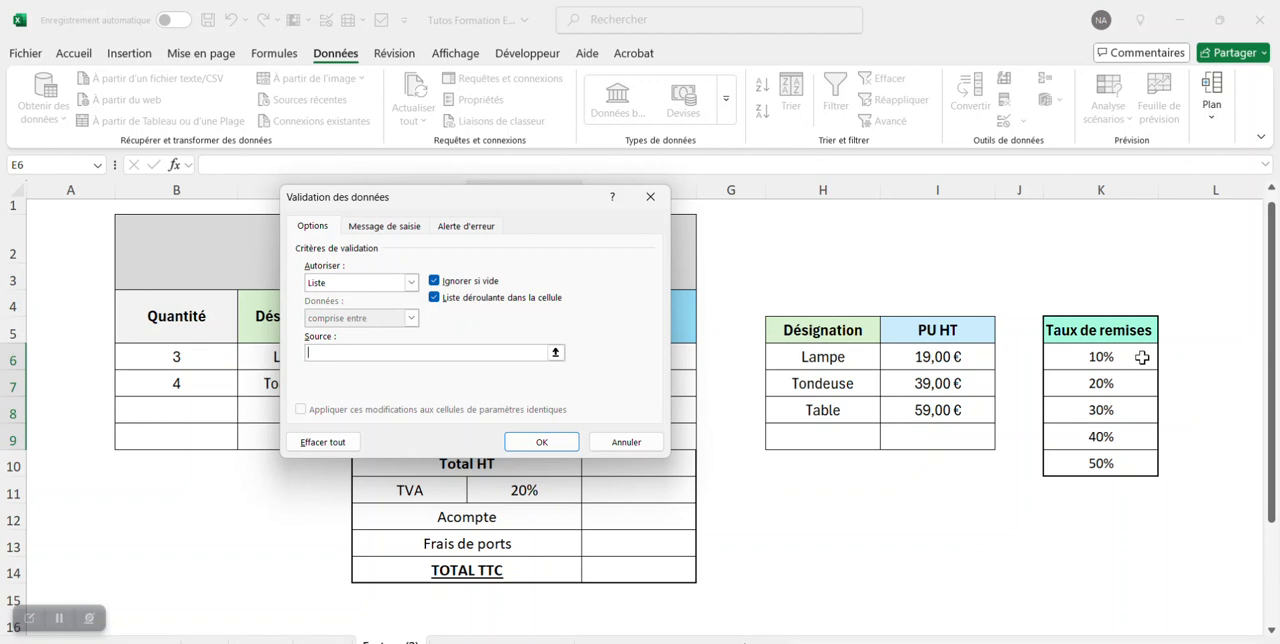
{"action": "left_click_drag", "start_coordinate": [1144, 356], "coordinate": [1132, 471]}
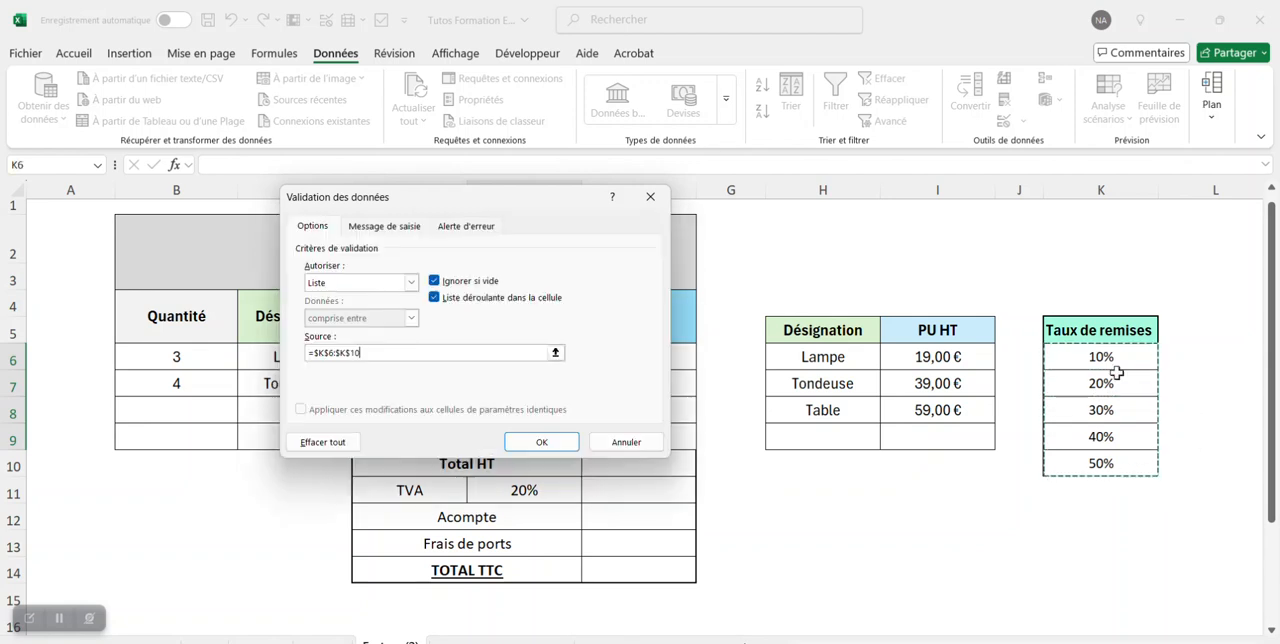
{"action": "left_click", "coordinate": [536, 442]}
Choose a discount rate of 10% for Lampe in E6 and 20% for Tondeuse in E7.
{"action": "left_click", "coordinate": [565, 360]}
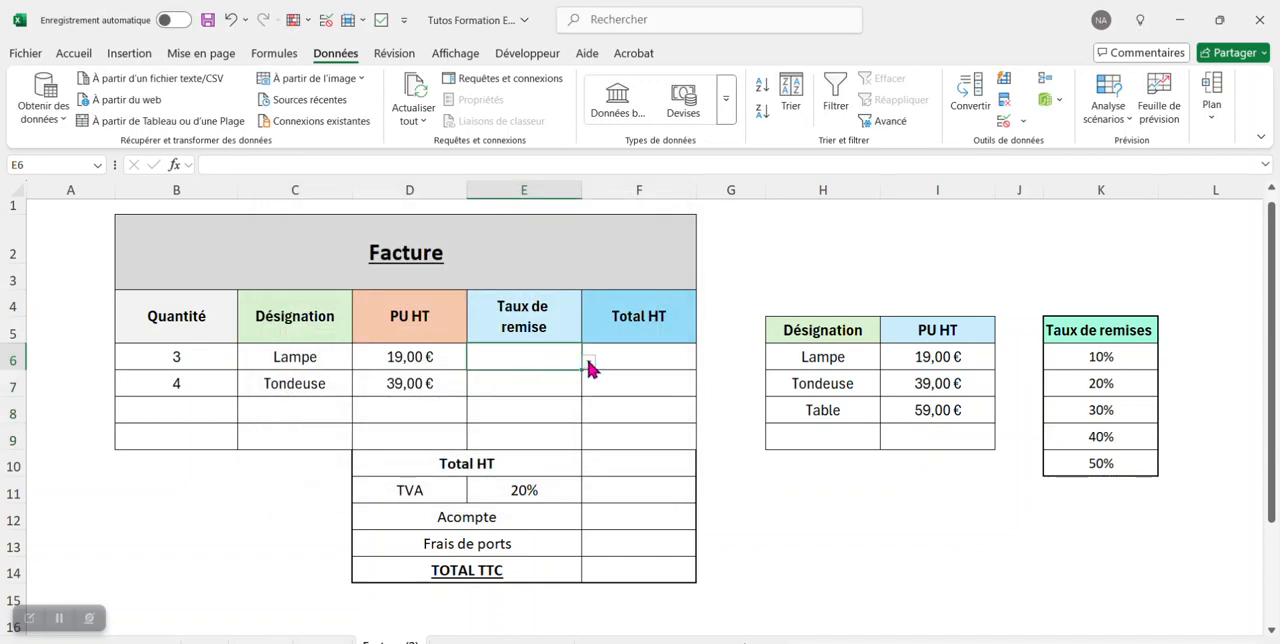
{"action": "left_click", "coordinate": [589, 364]}
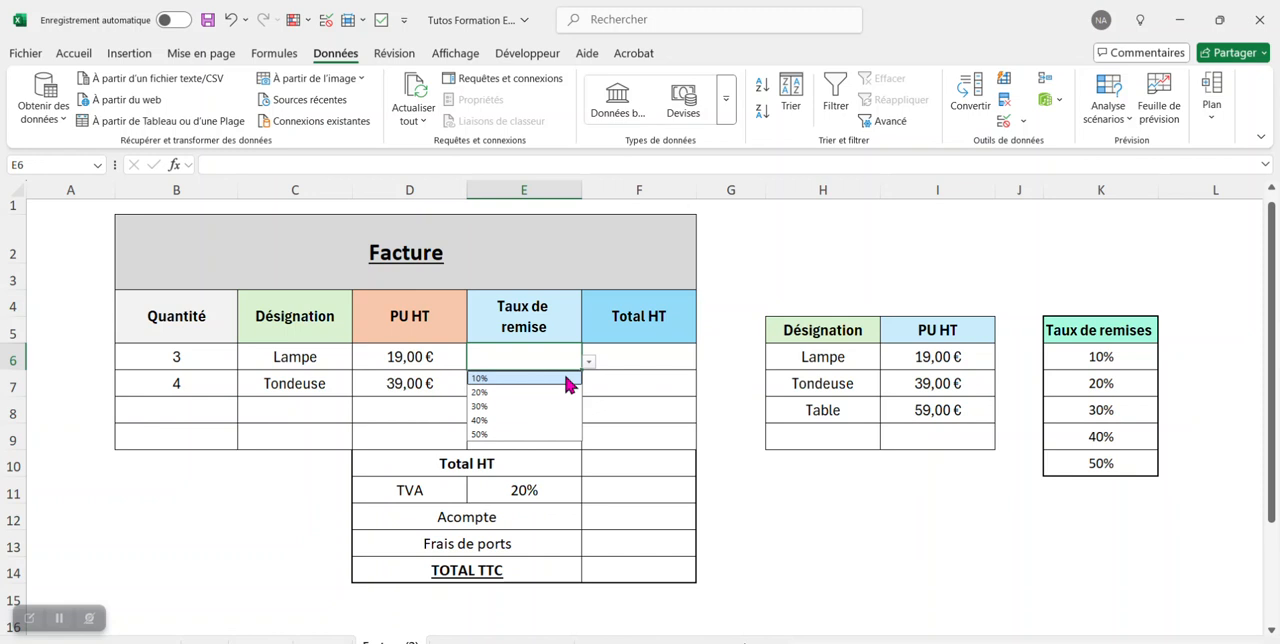
{"action": "left_click", "coordinate": [565, 379]}
{"action": "left_click", "coordinate": [565, 384]}
{"action": "left_click", "coordinate": [590, 391]}
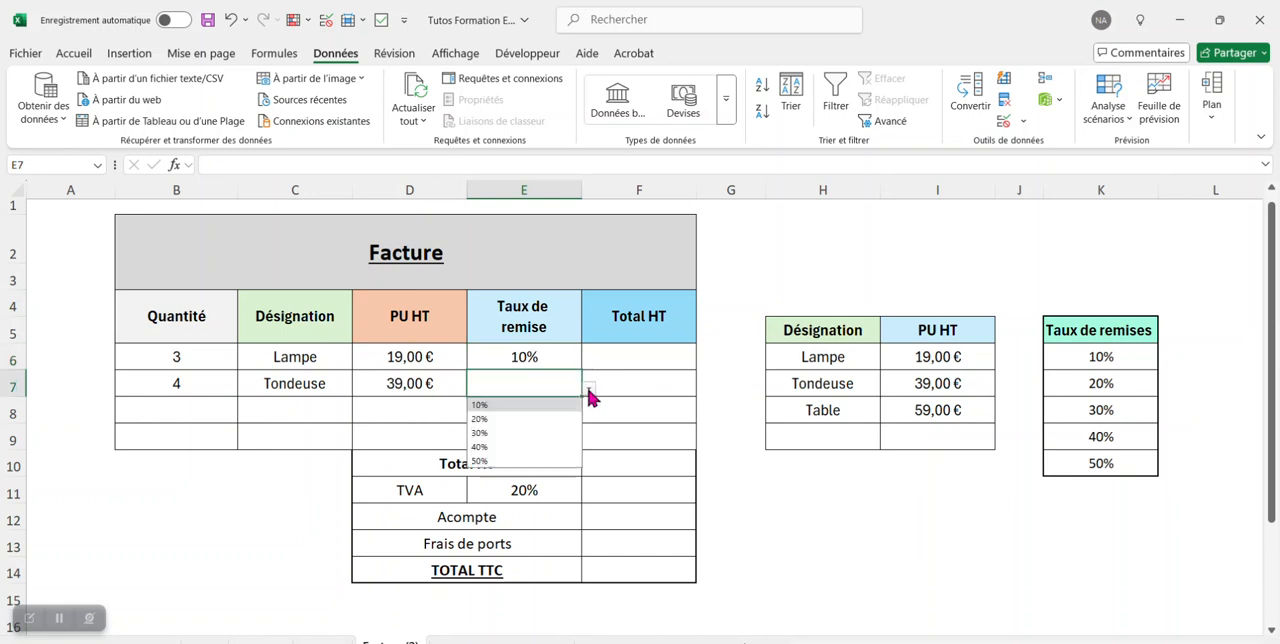
{"action": "left_click", "coordinate": [533, 418]}
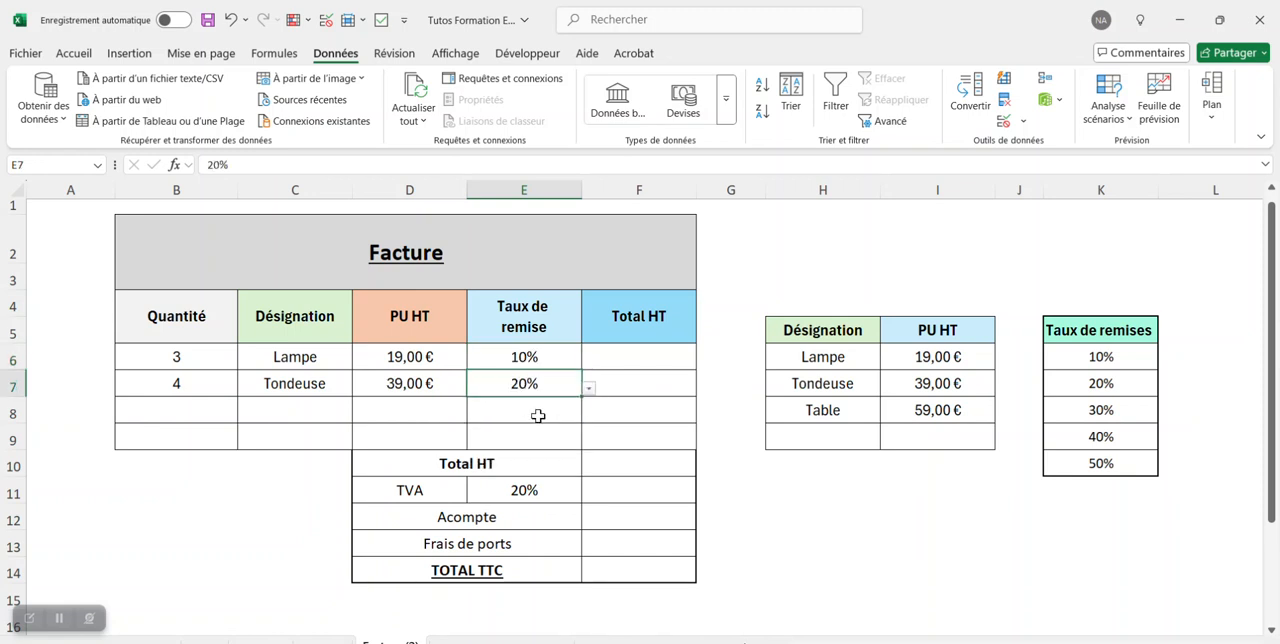
Begin a SI formula in the Total HT cell F6 with an OU test for whether B6 or C6 is empty.
{"action": "left_click", "coordinate": [656, 352]}
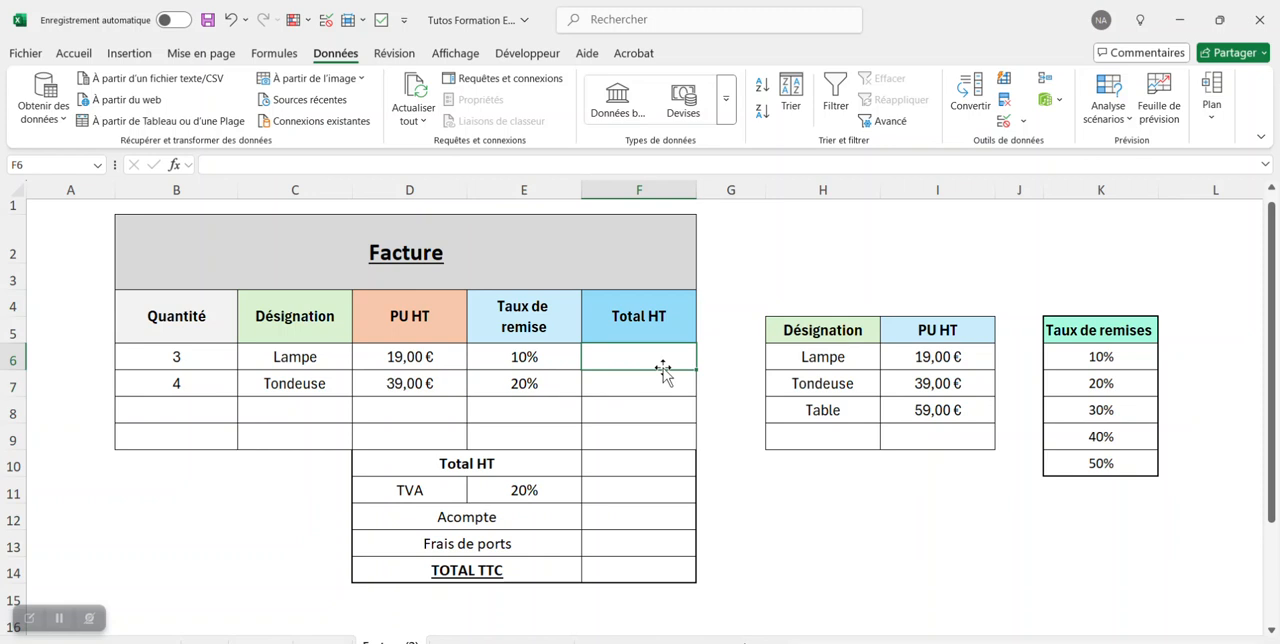
{"action": "left_click", "coordinate": [699, 382]}
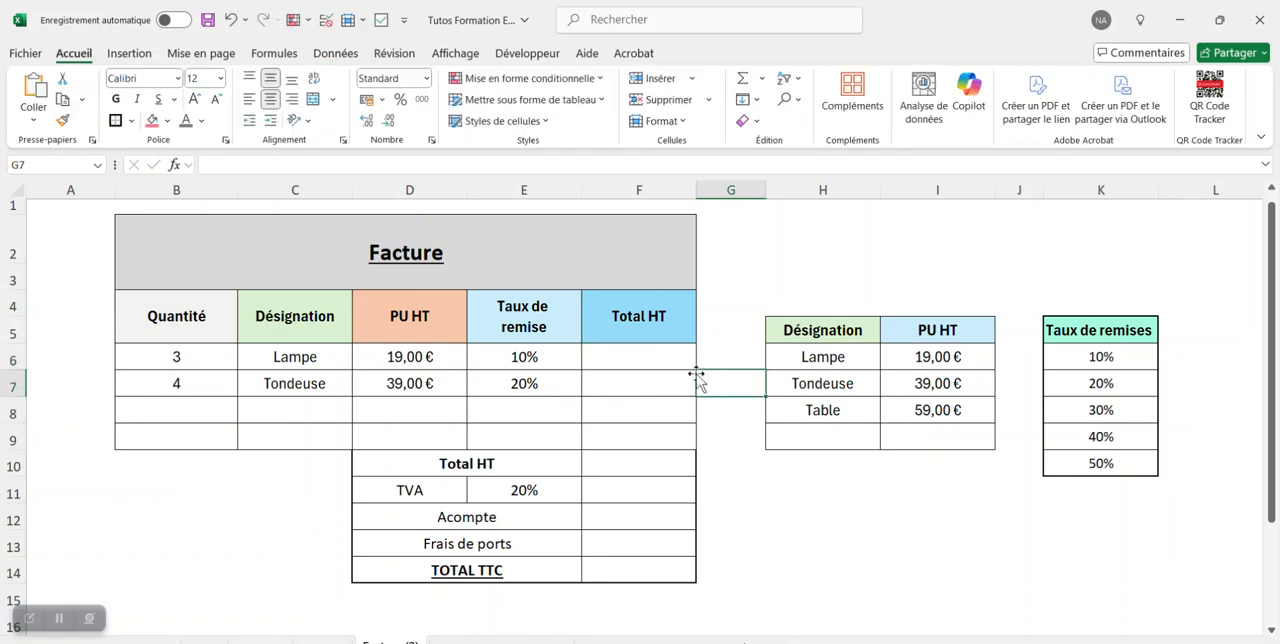
{"action": "left_click", "coordinate": [676, 352]}
{"action": "left_click", "coordinate": [480, 168]}
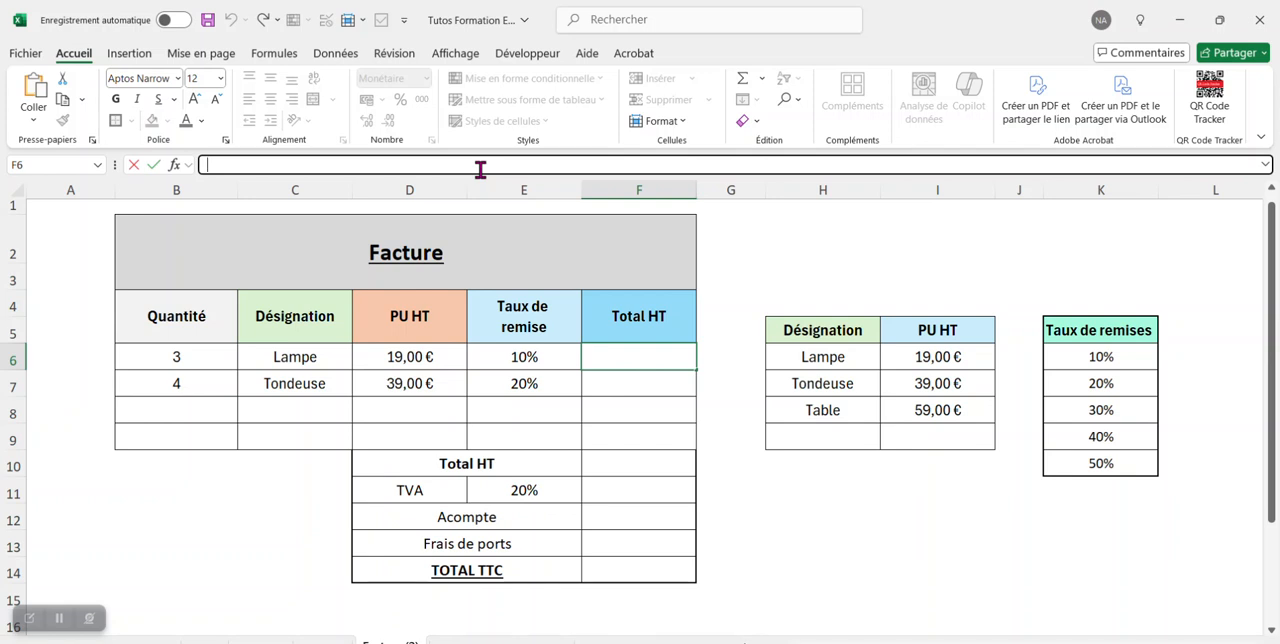
{"action": "type", "text": "=si("}
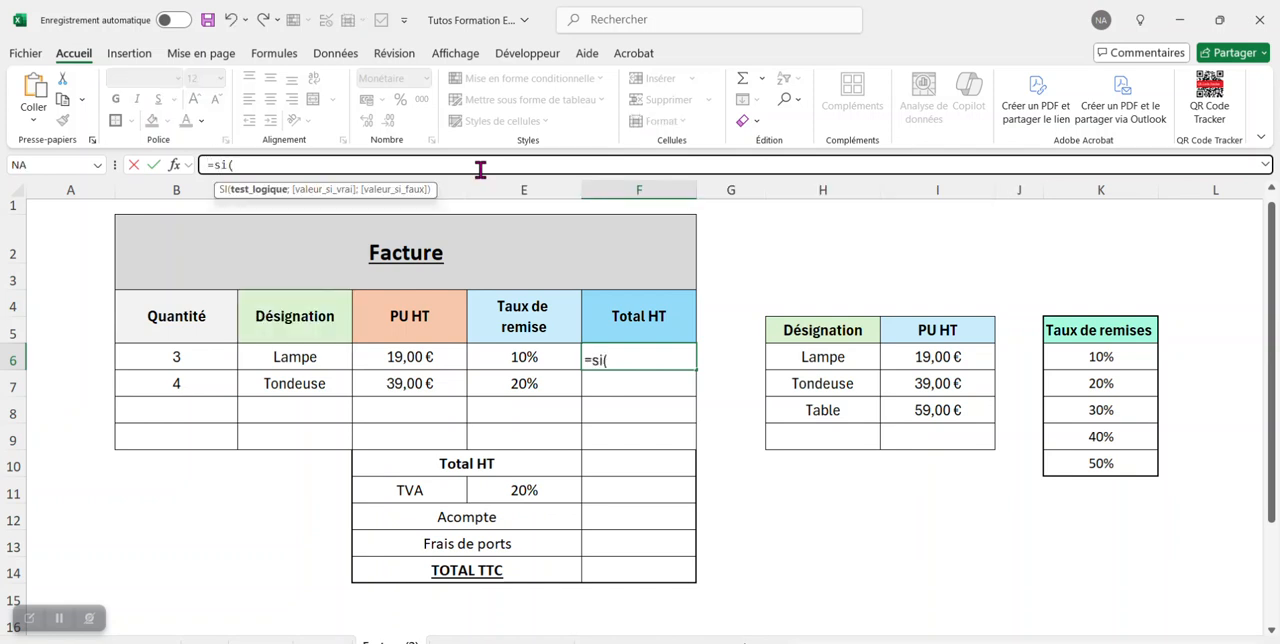
{"action": "type", "text": "ou"}
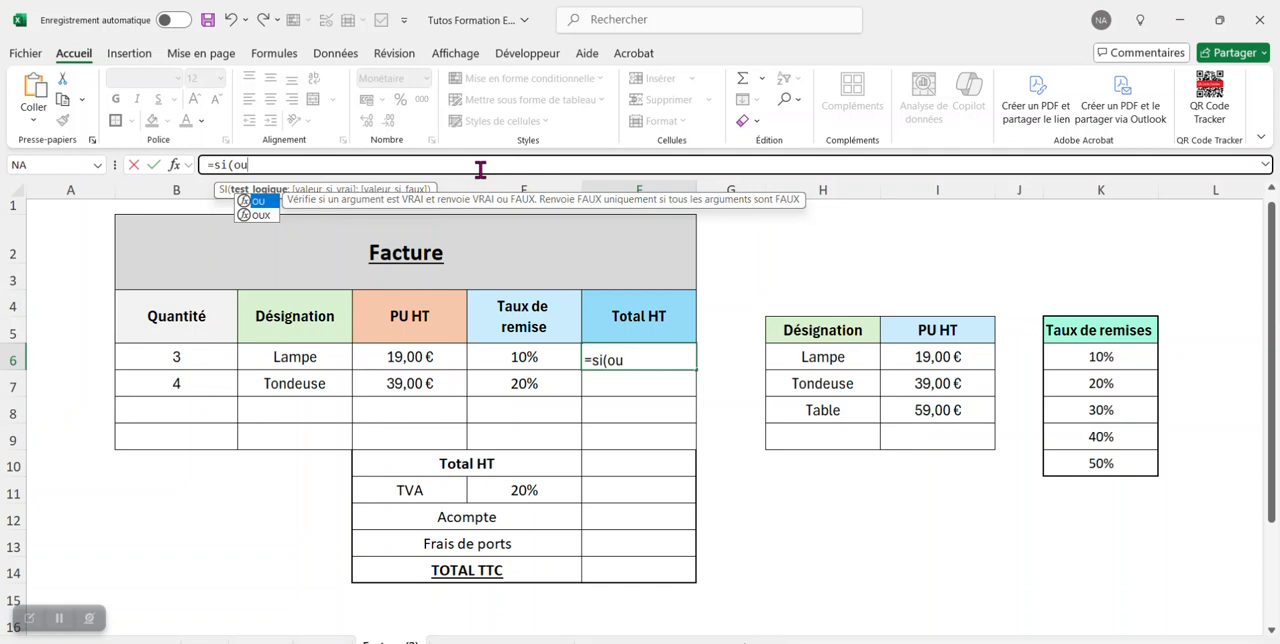
{"action": "type", "text": "("}
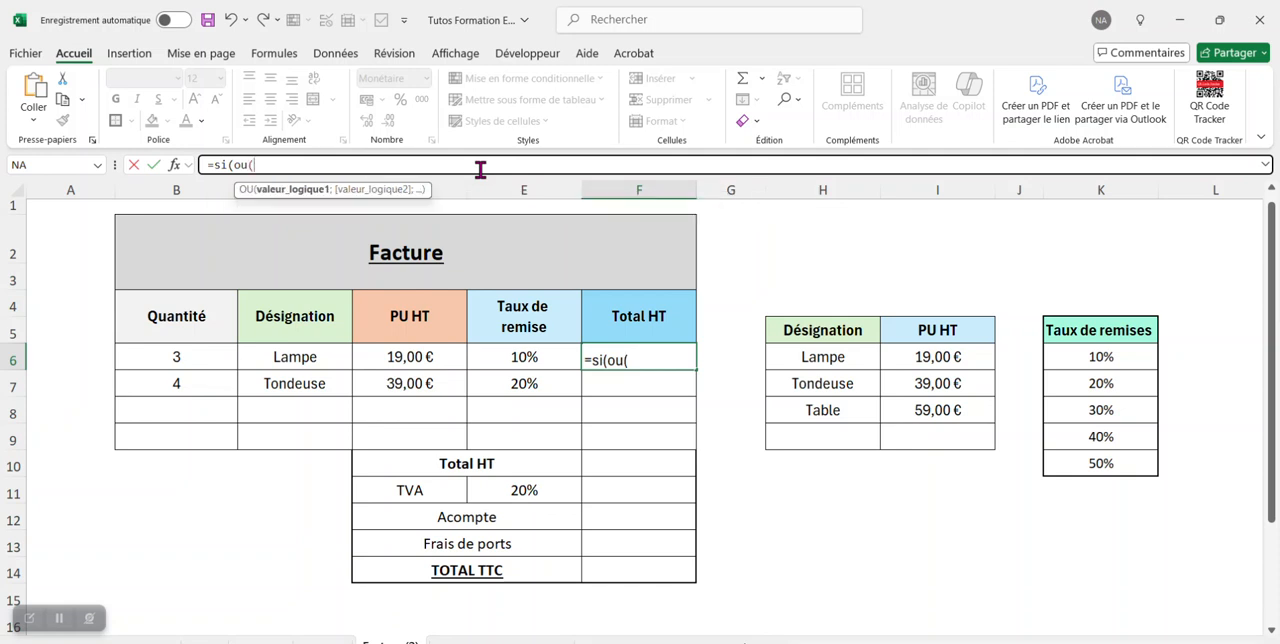
{"action": "left_click", "coordinate": [212, 358]}
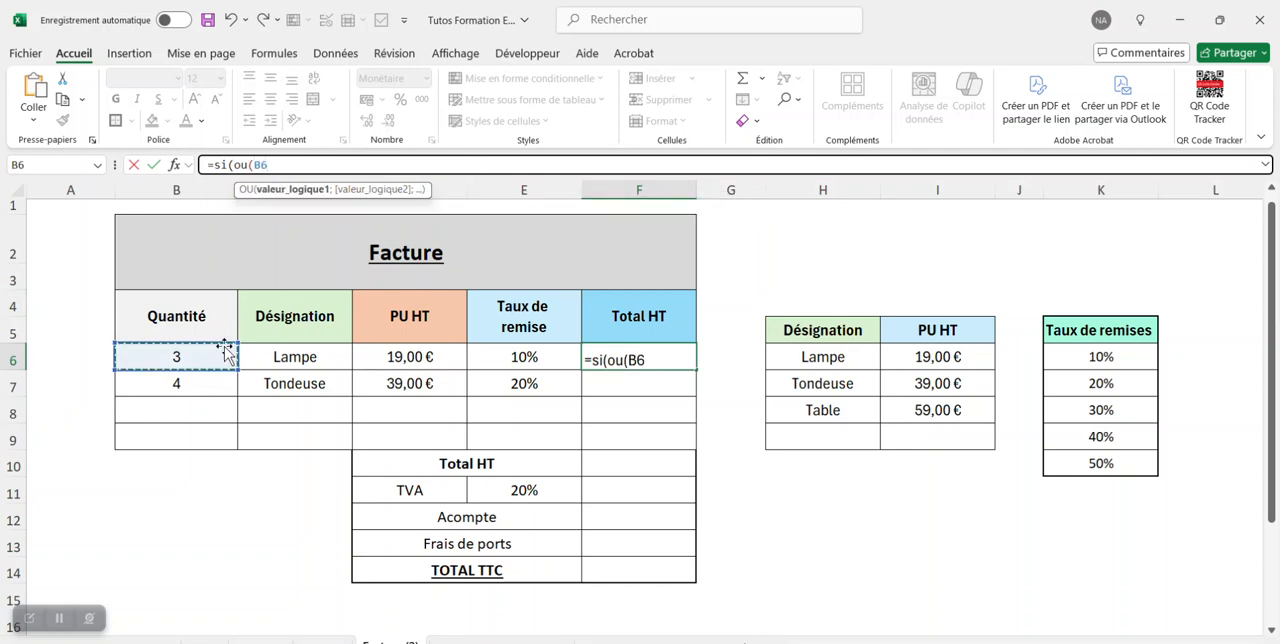
{"action": "type", "text": "="}
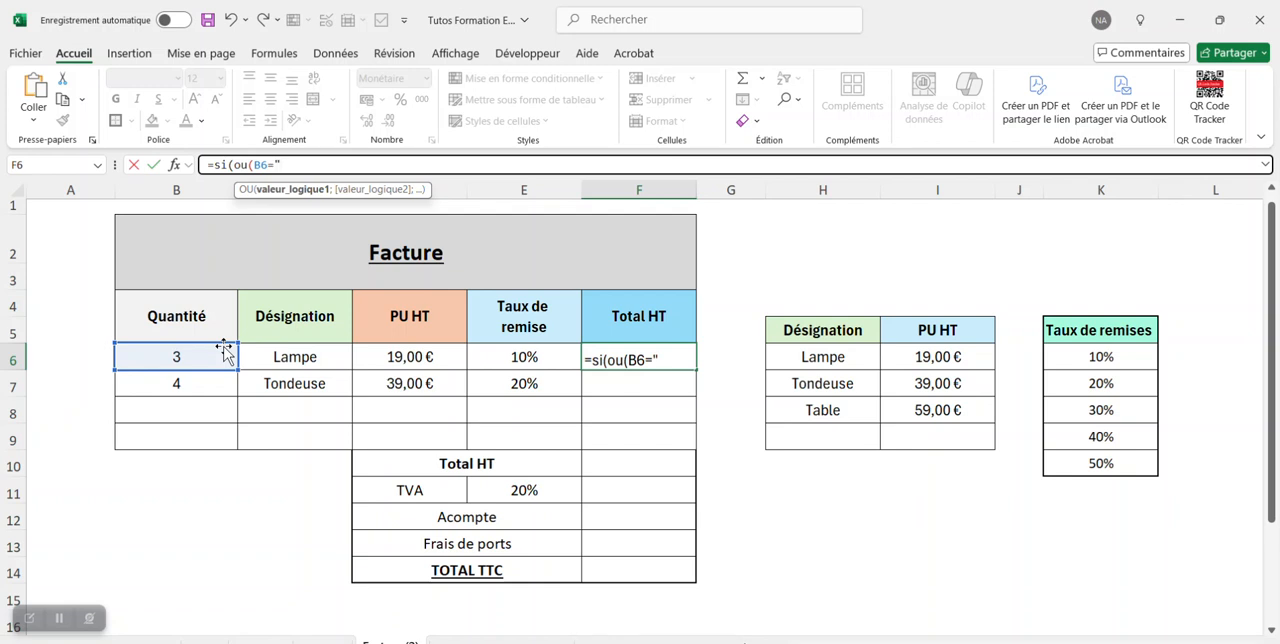
{"action": "type", "text": "\"\";"}
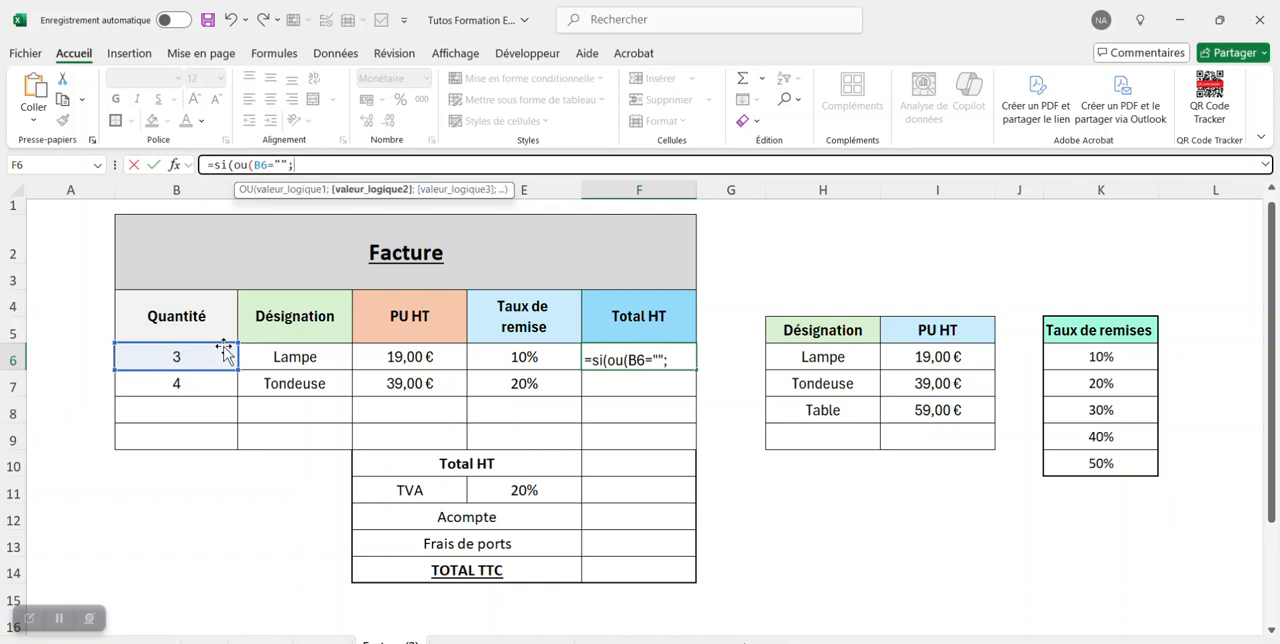
{"action": "left_click", "coordinate": [326, 361]}
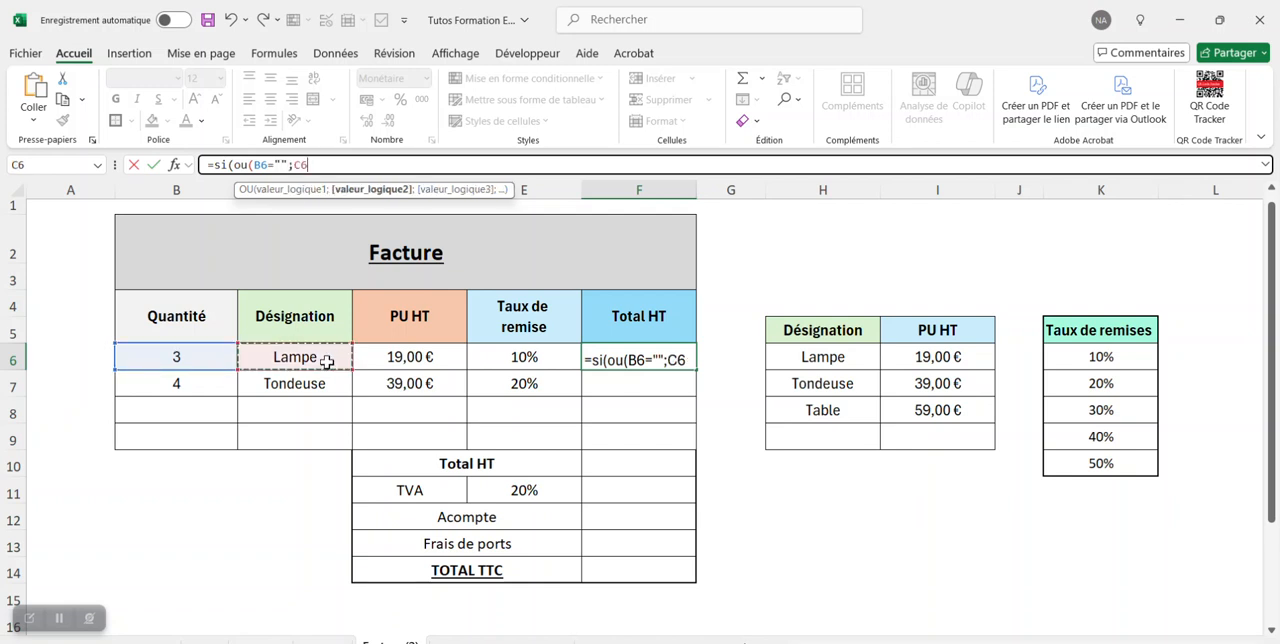
{"action": "type", "text": "="}
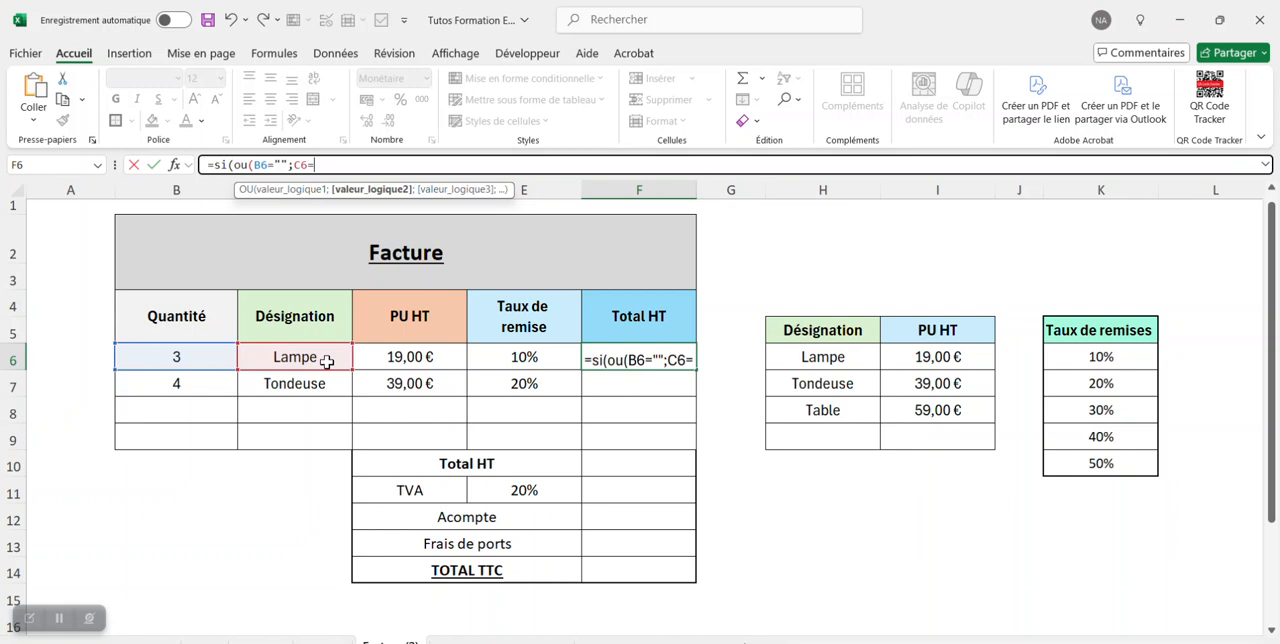
{"action": "type", "text": "\"\""}
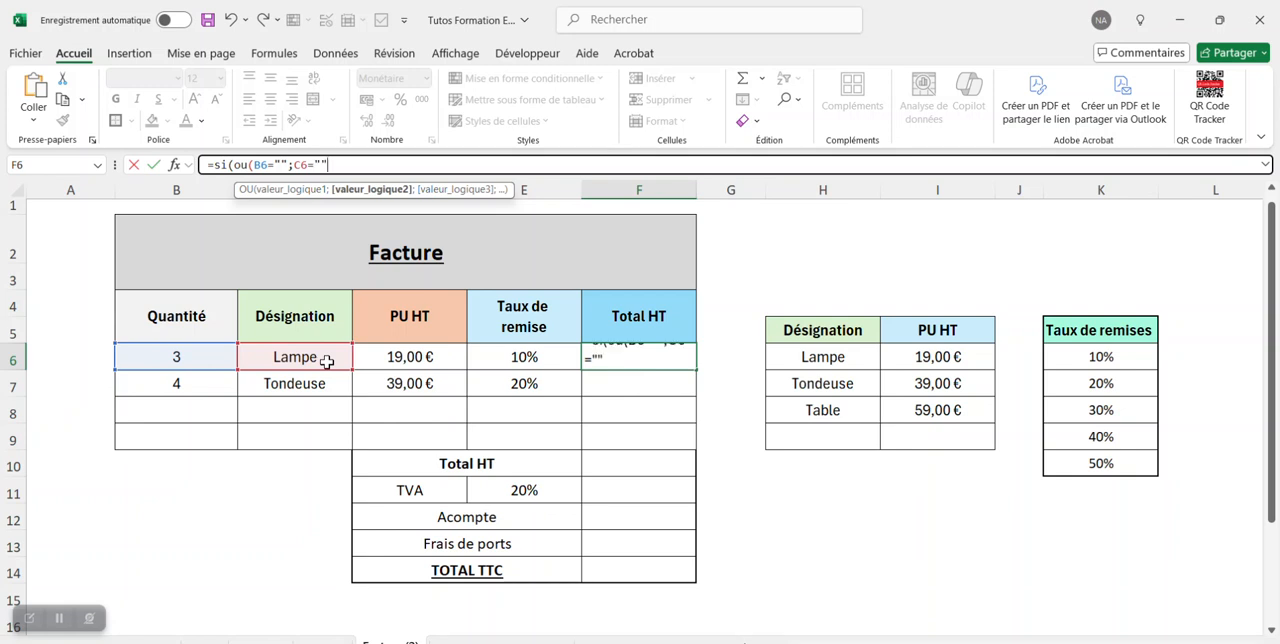
{"action": "type", "text": ")"}
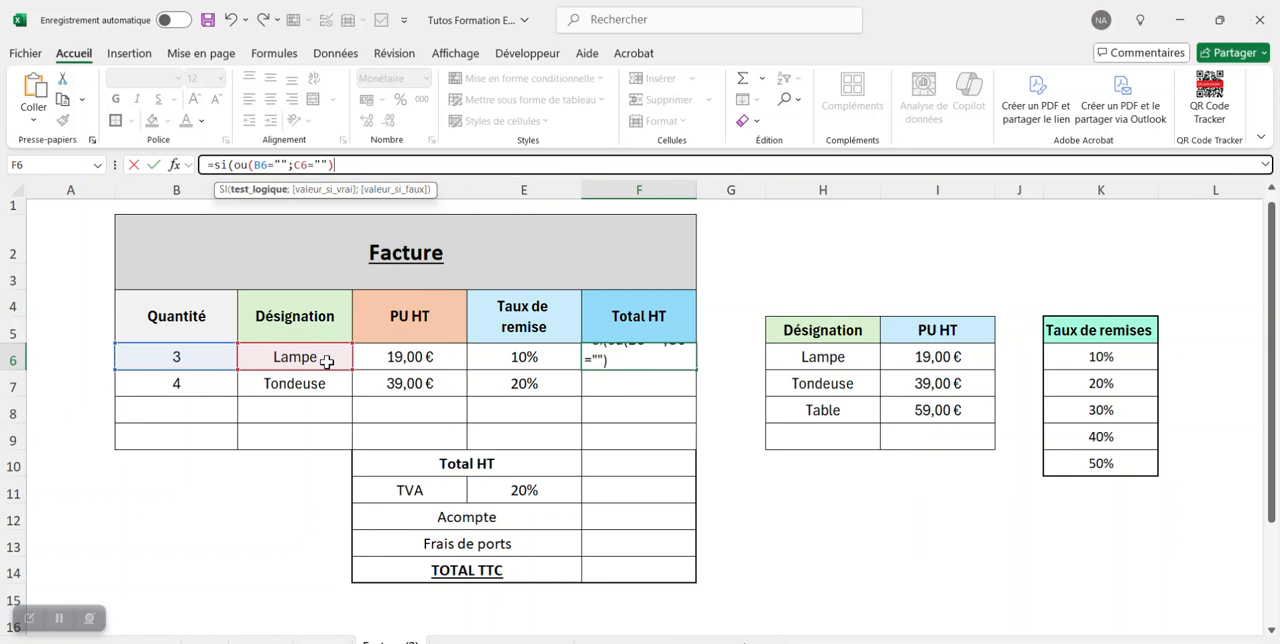
{"action": "type", "text": ";"}
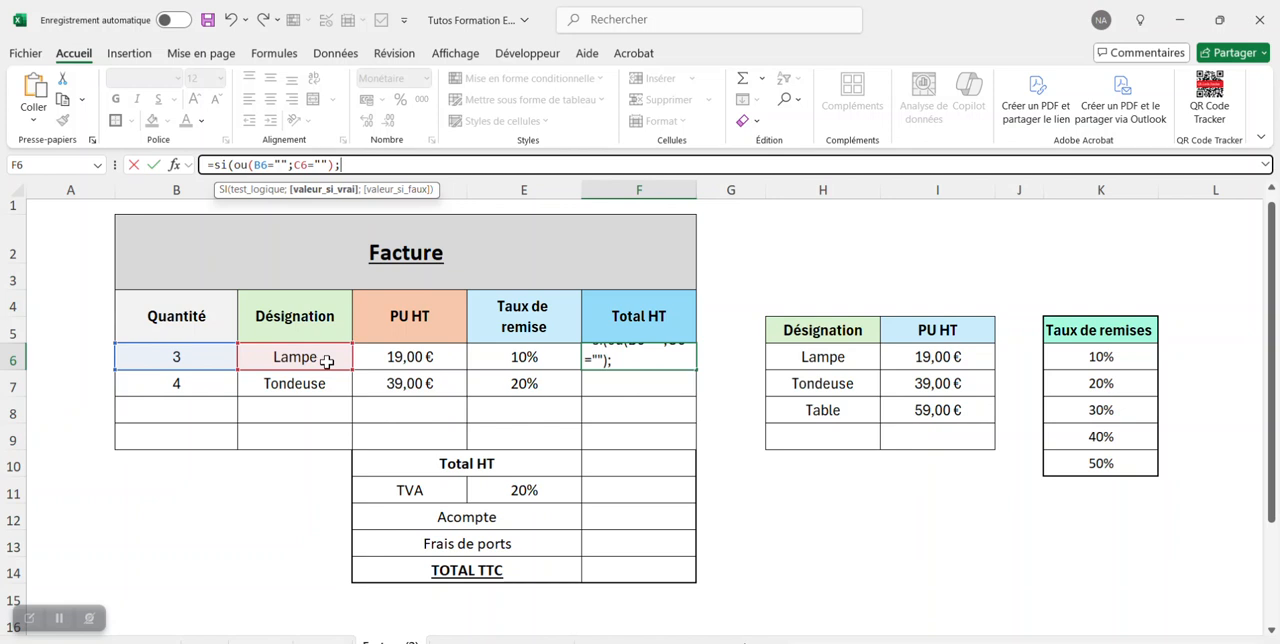
{"action": "type", "text": "\"\""}
Complete the F6 formula to return "" when the test is true and B6*D6*(1-E6) otherwise.
{"action": "type", "text": ";"}
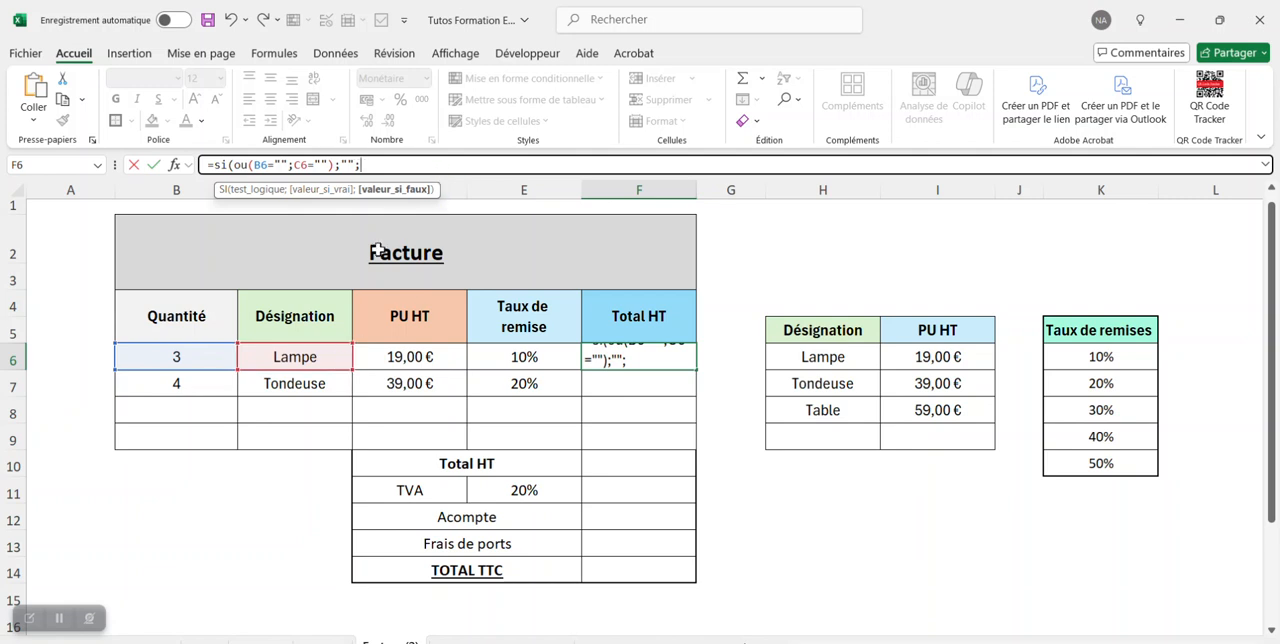
{"action": "left_click", "coordinate": [199, 356]}
{"action": "type", "text": "*"}
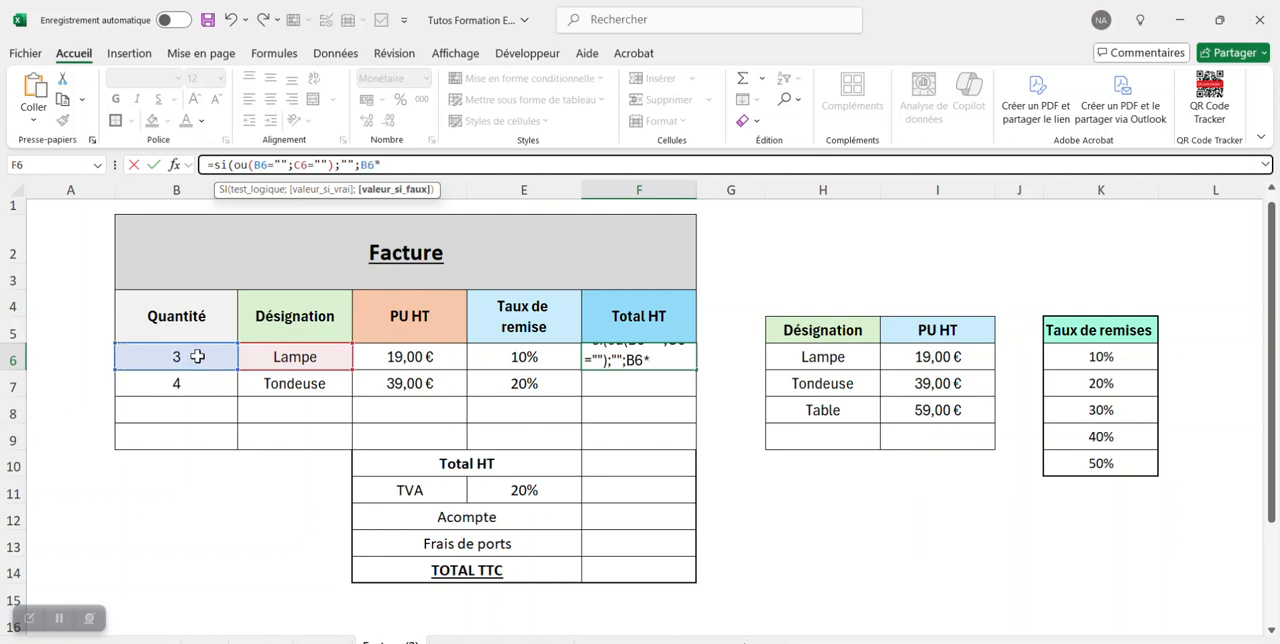
{"action": "left_click", "coordinate": [438, 358]}
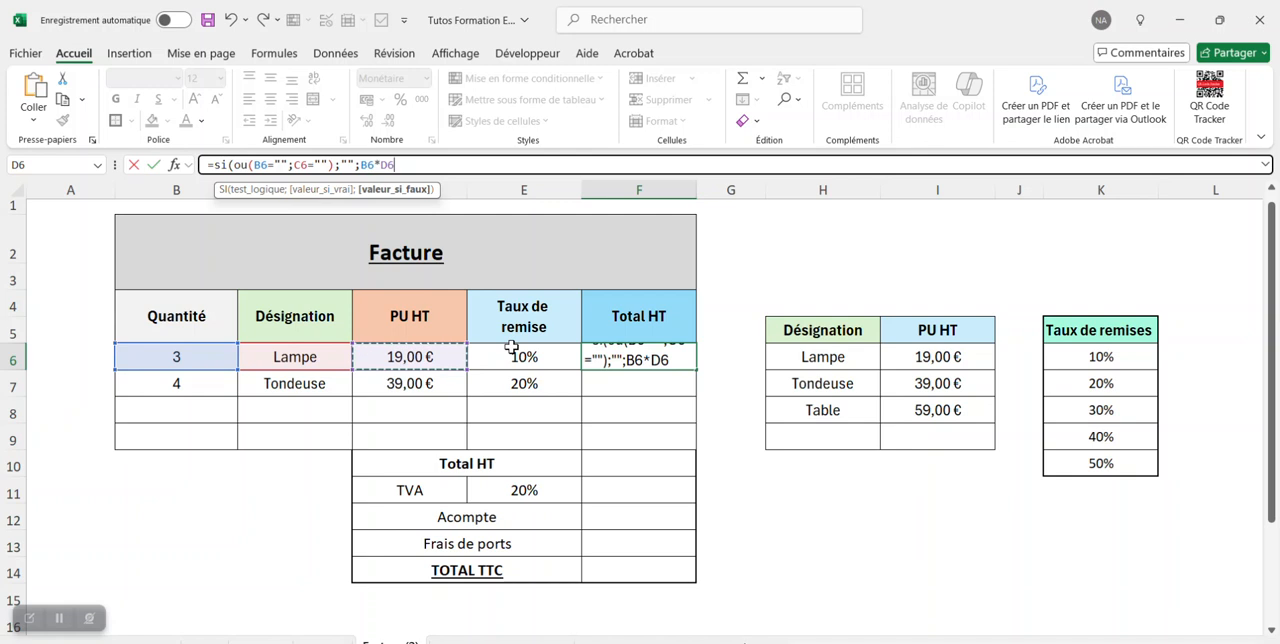
{"action": "type", "text": "*"}
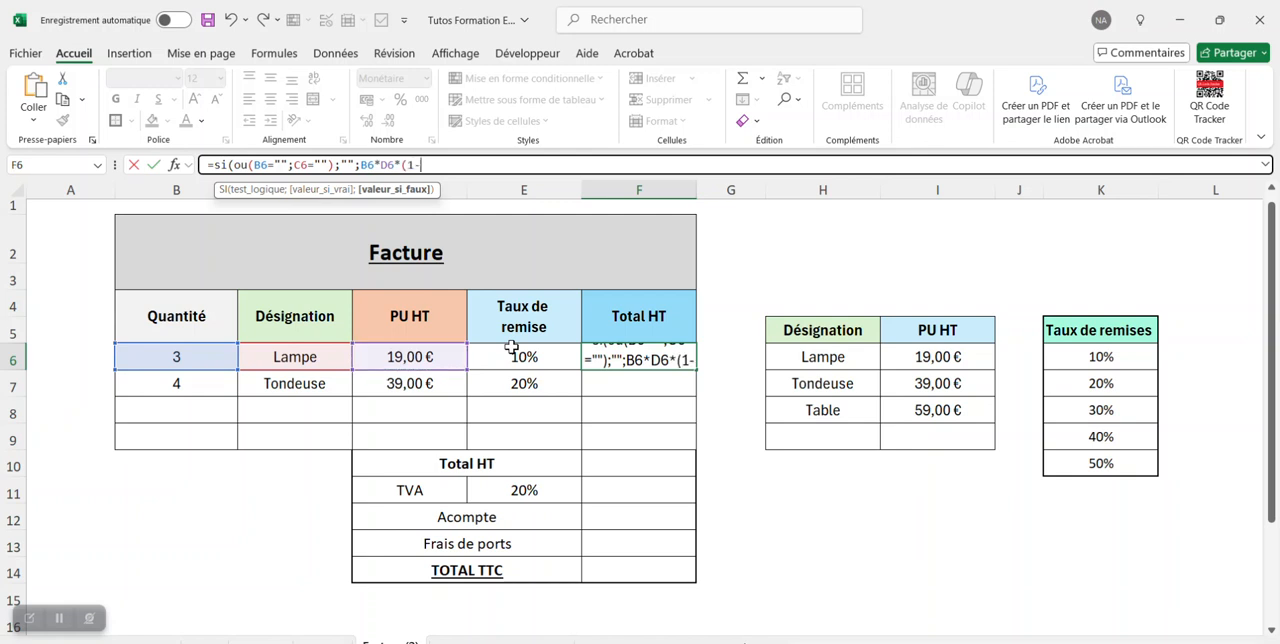
{"action": "type", "text": "(1-"}
{"action": "left_click", "coordinate": [527, 353]}
{"action": "type", "text": ")"}
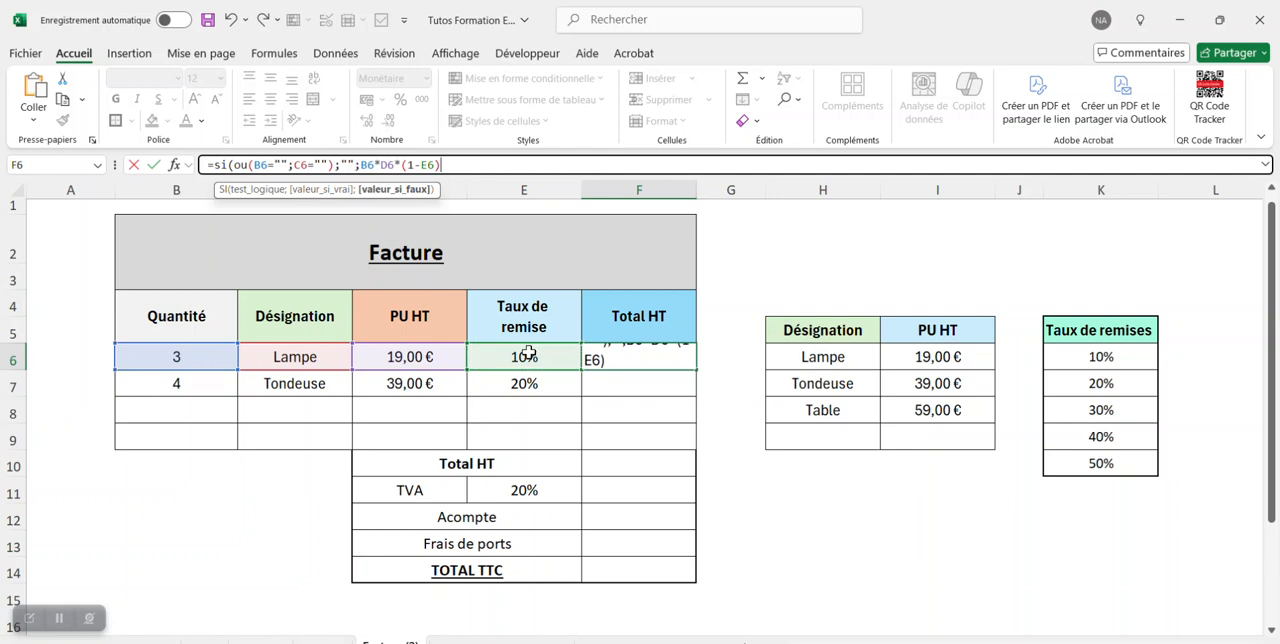
{"action": "type", "text": ")"}
{"action": "key", "text": "Return"}
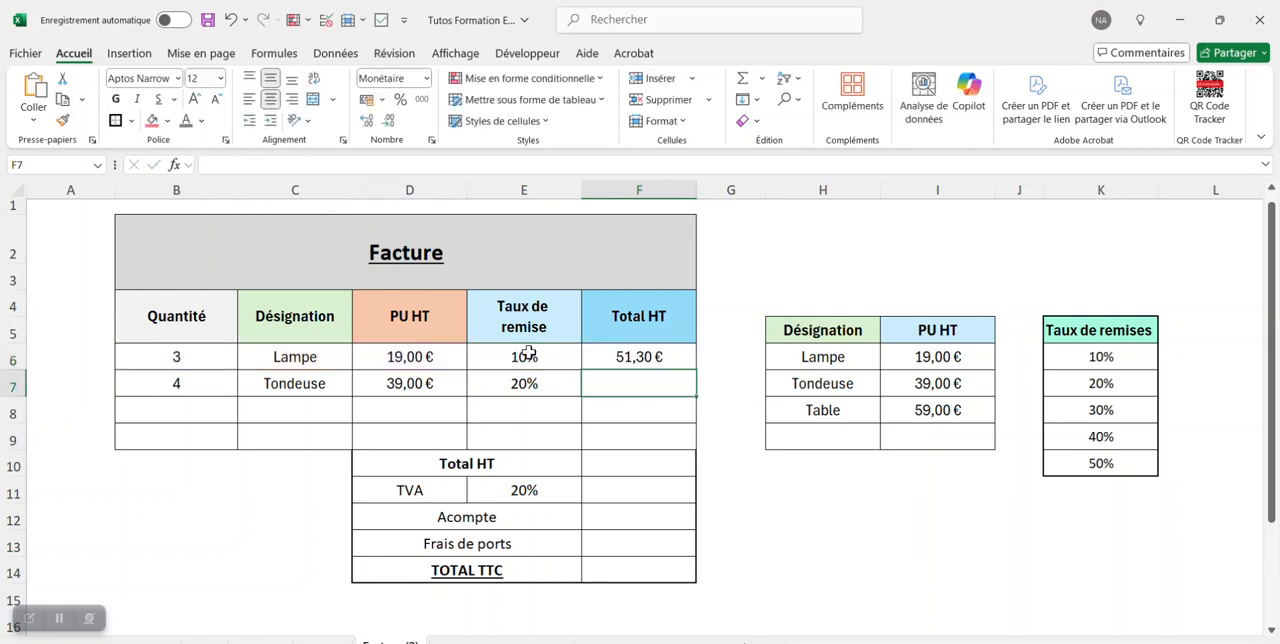
Fill the Total HT formula from F6 down to F9.
{"action": "left_click", "coordinate": [680, 358]}
{"action": "left_click_drag", "start_coordinate": [693, 371], "coordinate": [682, 446]}
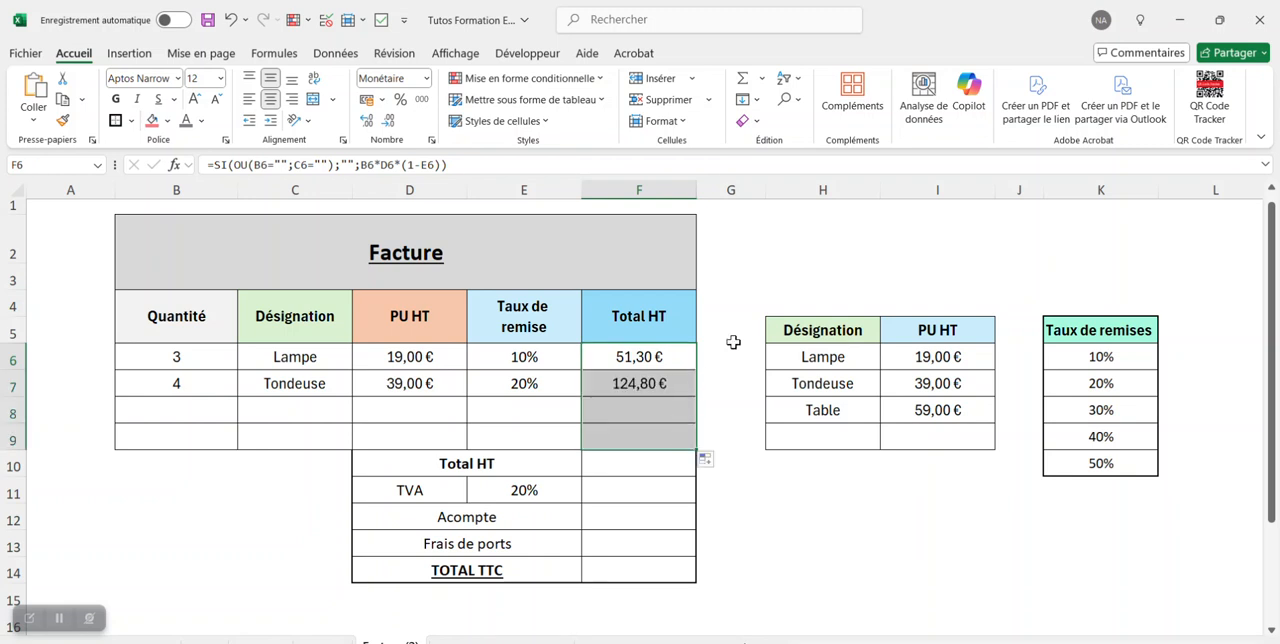
{"action": "left_click", "coordinate": [734, 310]}
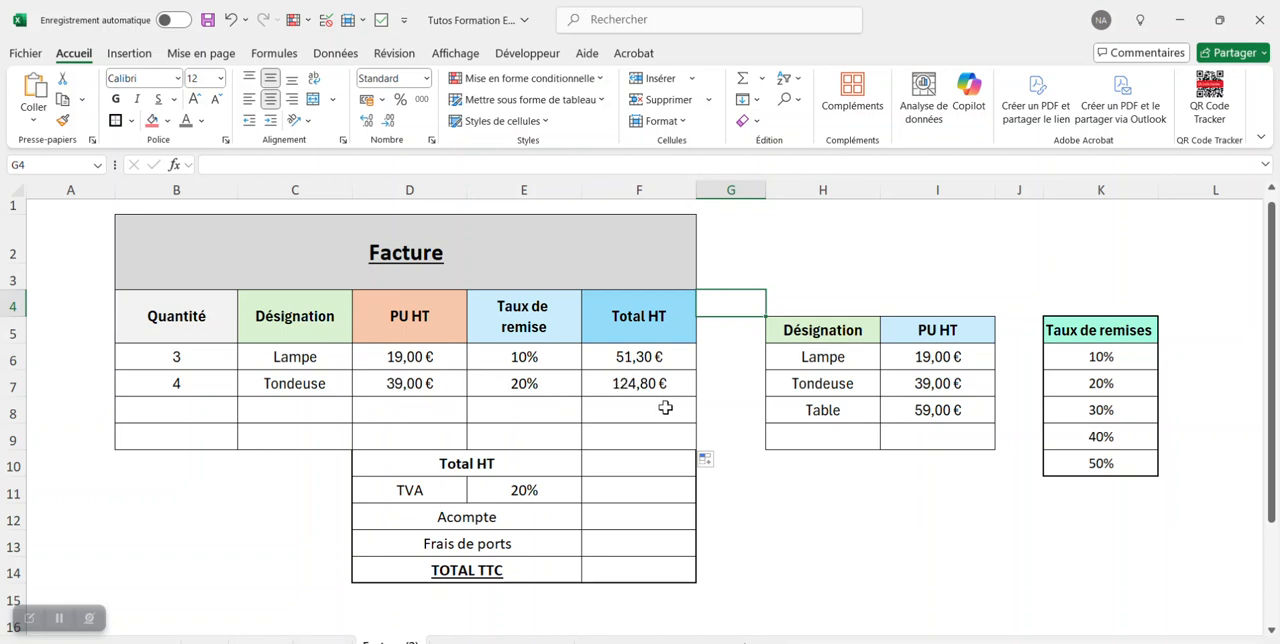
{"action": "key", "text": "Down"}
{"action": "key", "text": "Down"}
{"action": "key", "text": "Down"}
{"action": "key", "text": "Down"}
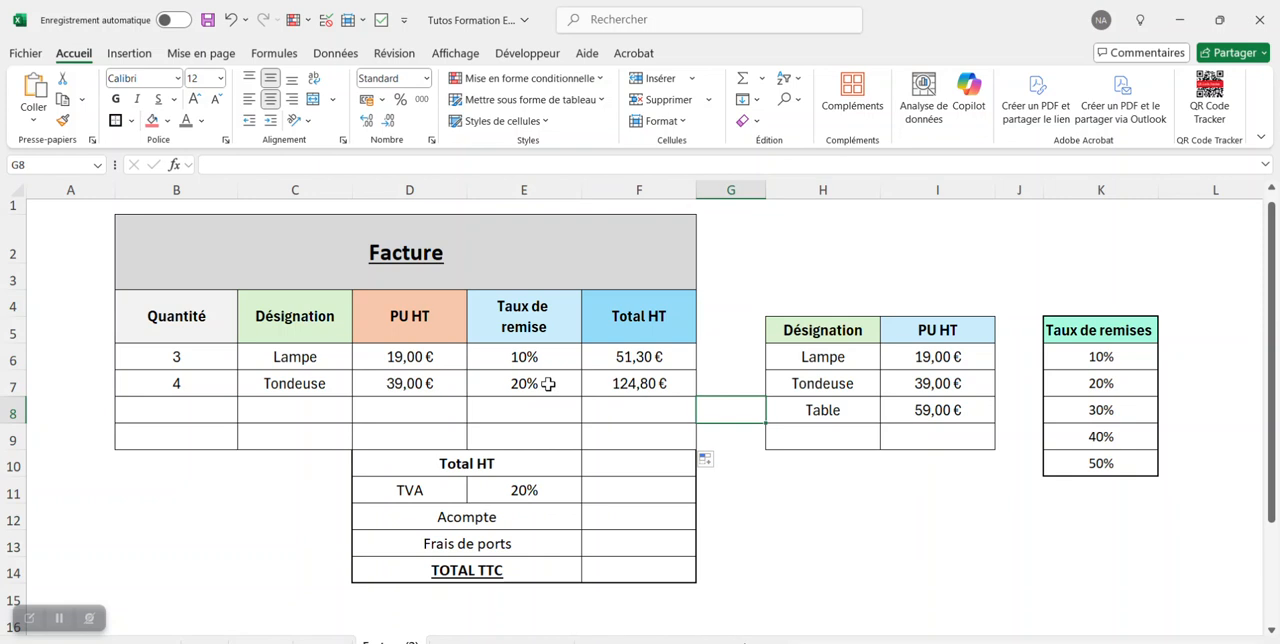
Test the Tondeuse total in F7 by clearing the discount rate in E7 and choosing 20% again.
{"action": "left_click", "coordinate": [548, 383]}
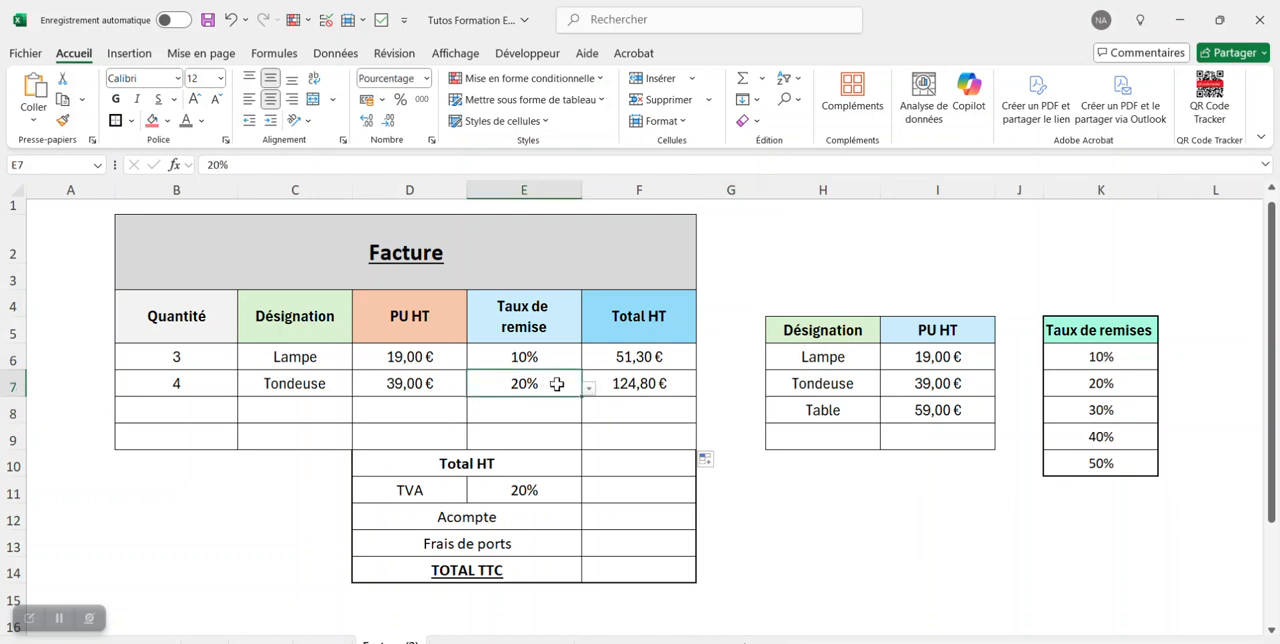
{"action": "key", "text": "Delete"}
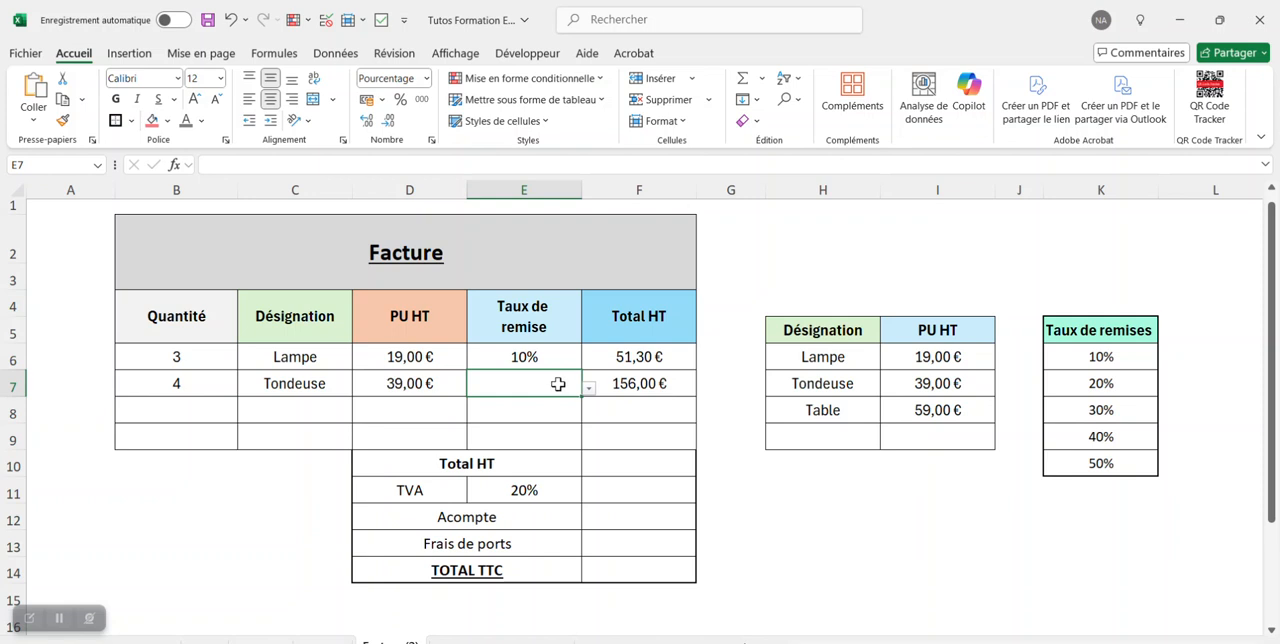
{"action": "left_click", "coordinate": [682, 385]}
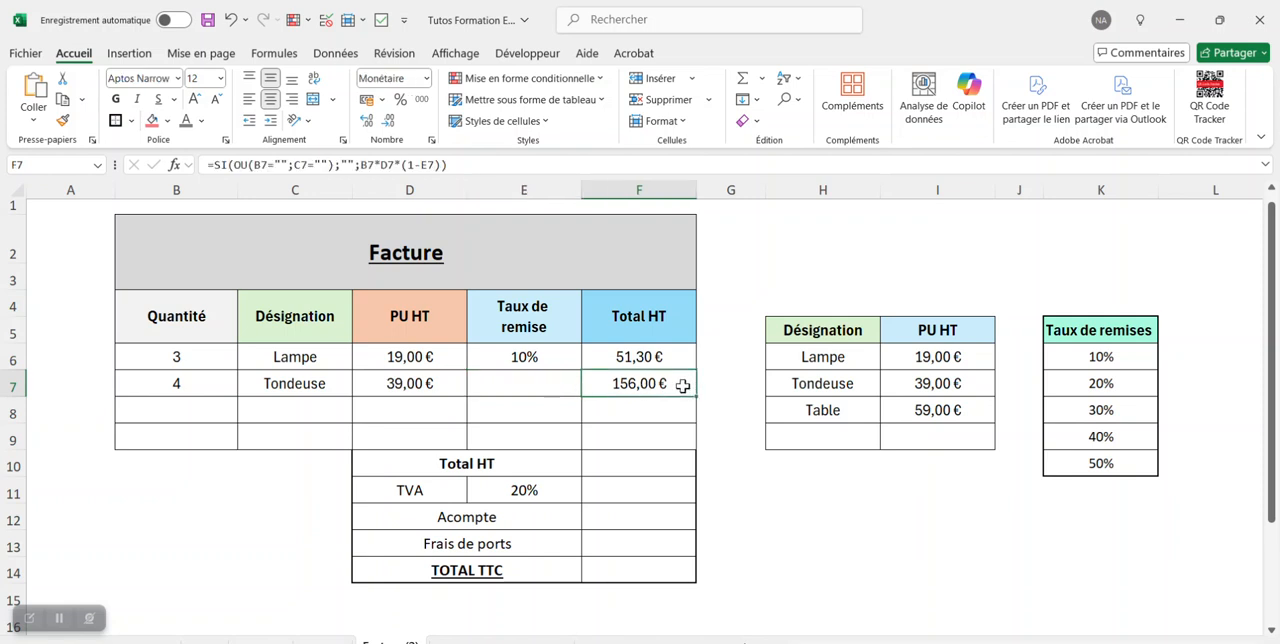
{"action": "left_click", "coordinate": [551, 383]}
{"action": "left_click", "coordinate": [589, 388]}
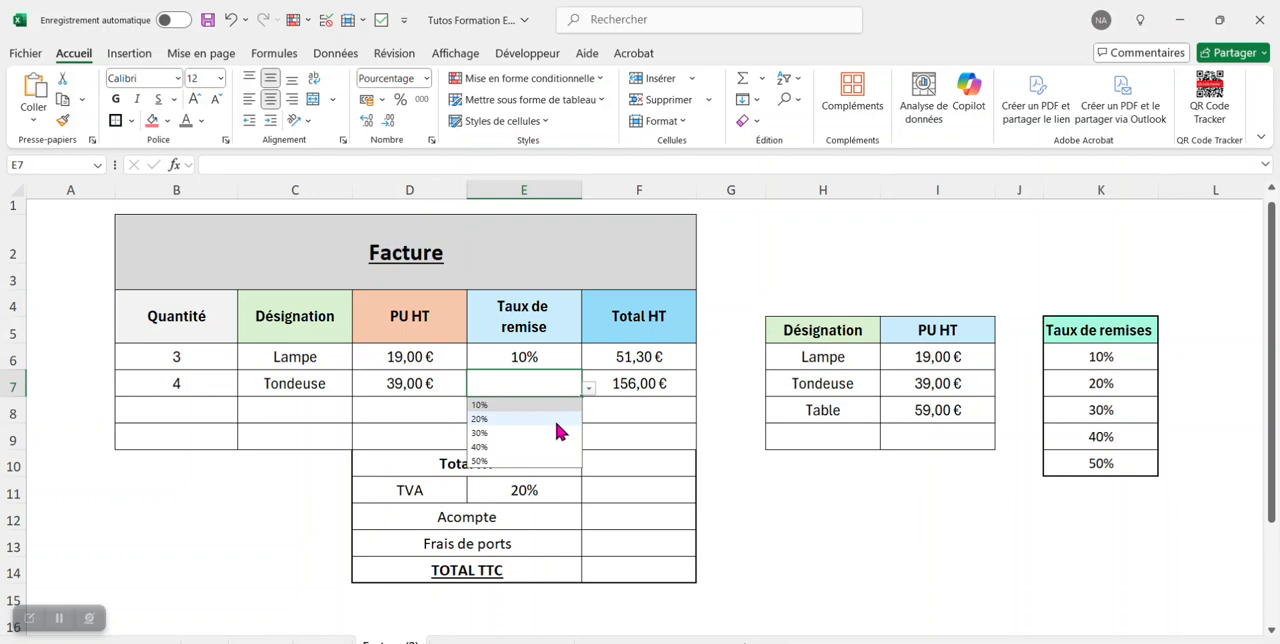
{"action": "left_click", "coordinate": [553, 419]}
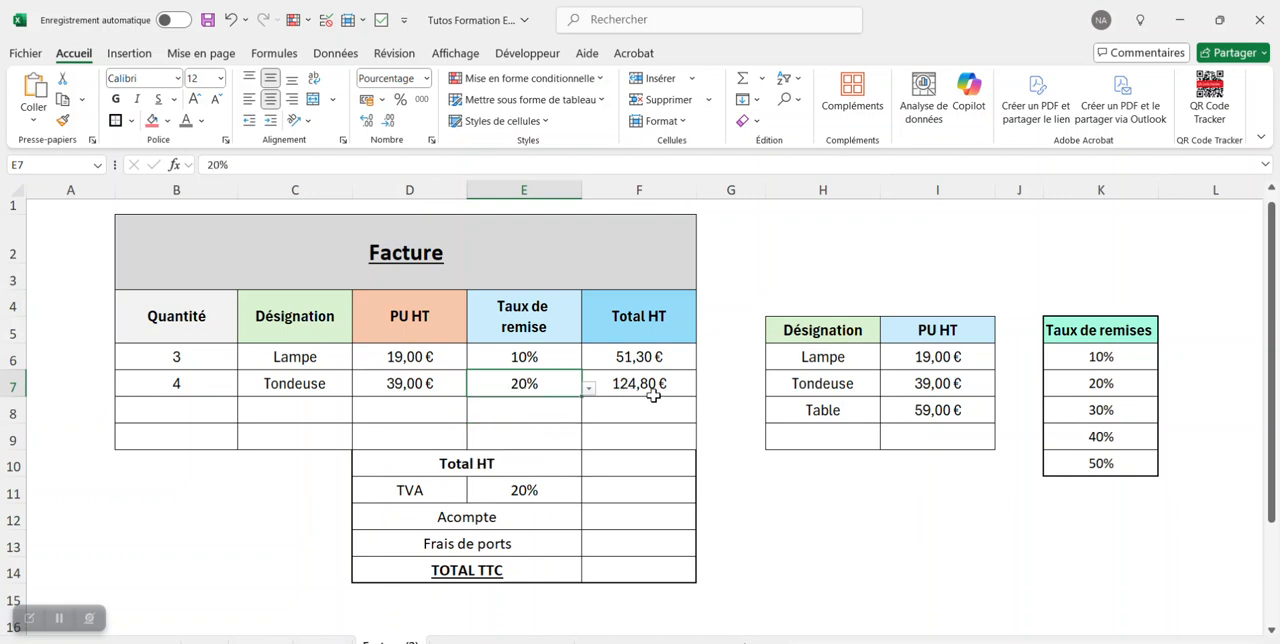
Change the discount rate for Lampe in E6 to 30%.
{"action": "left_click", "coordinate": [568, 357]}
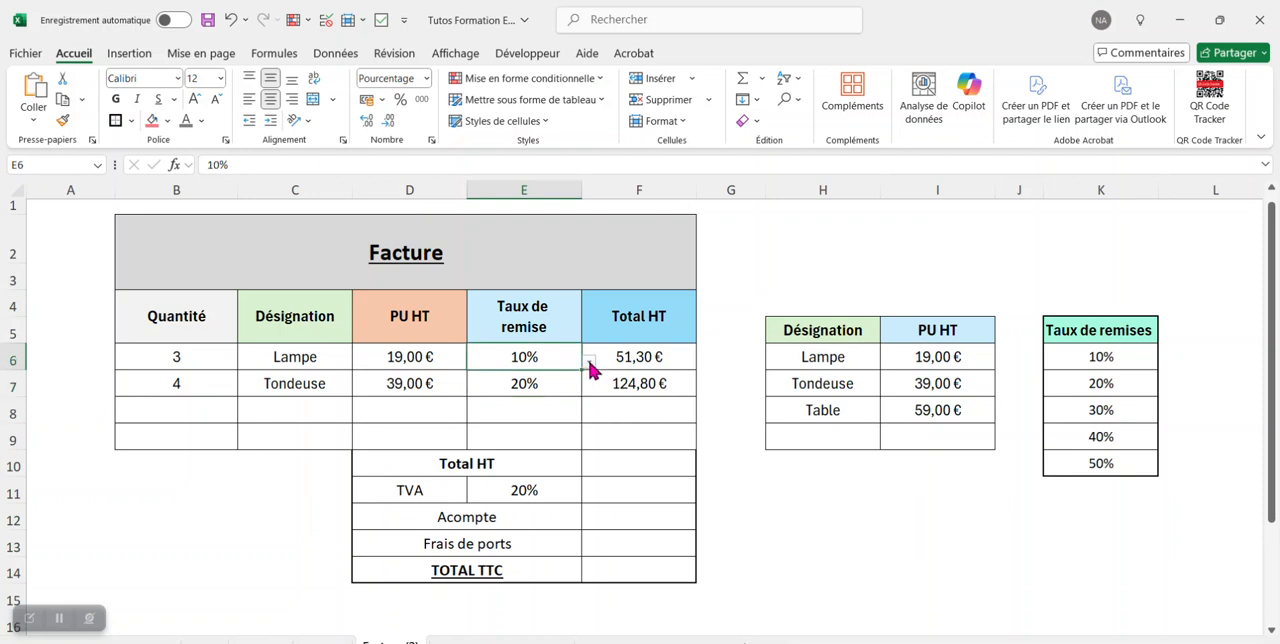
{"action": "left_click", "coordinate": [590, 362]}
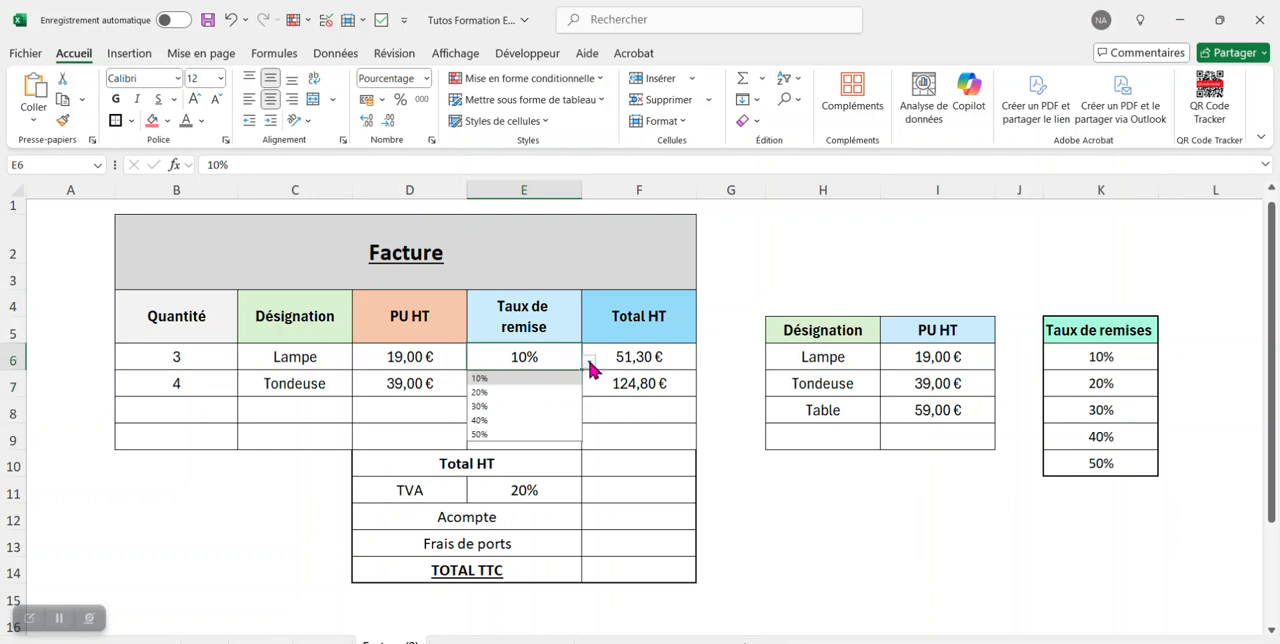
{"action": "left_click", "coordinate": [508, 404]}
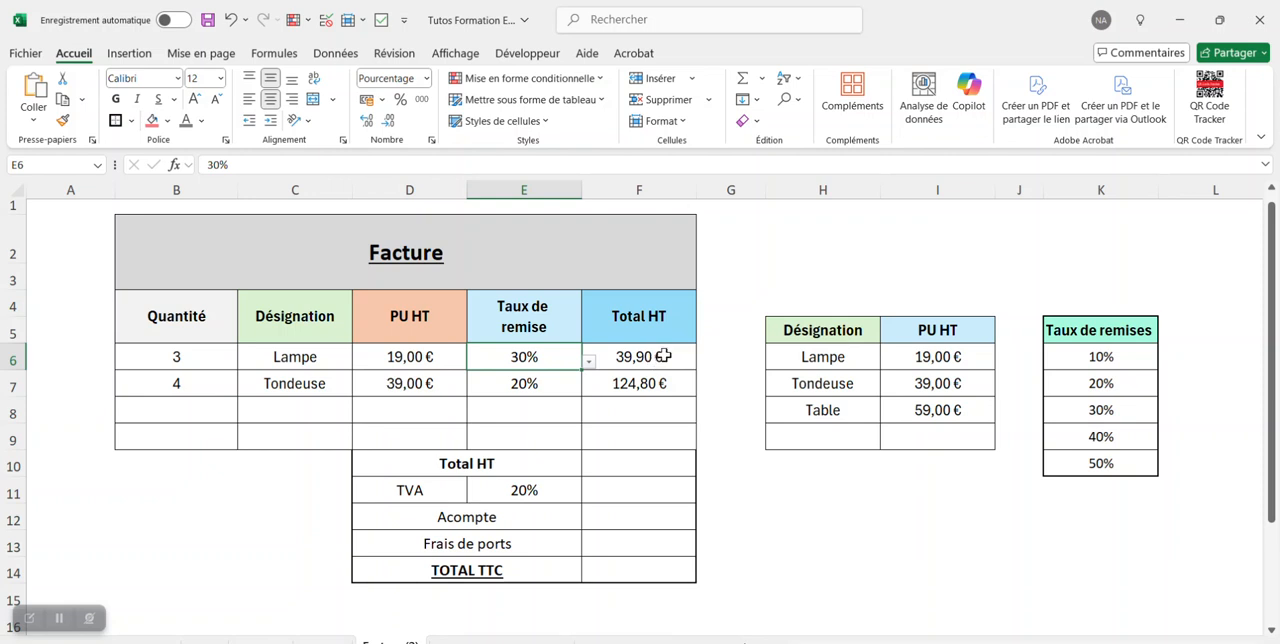
Fill the third invoice line with the designation Table in C8 and the quantity 1 in B8.
{"action": "left_click", "coordinate": [176, 410]}
{"action": "left_click", "coordinate": [310, 408]}
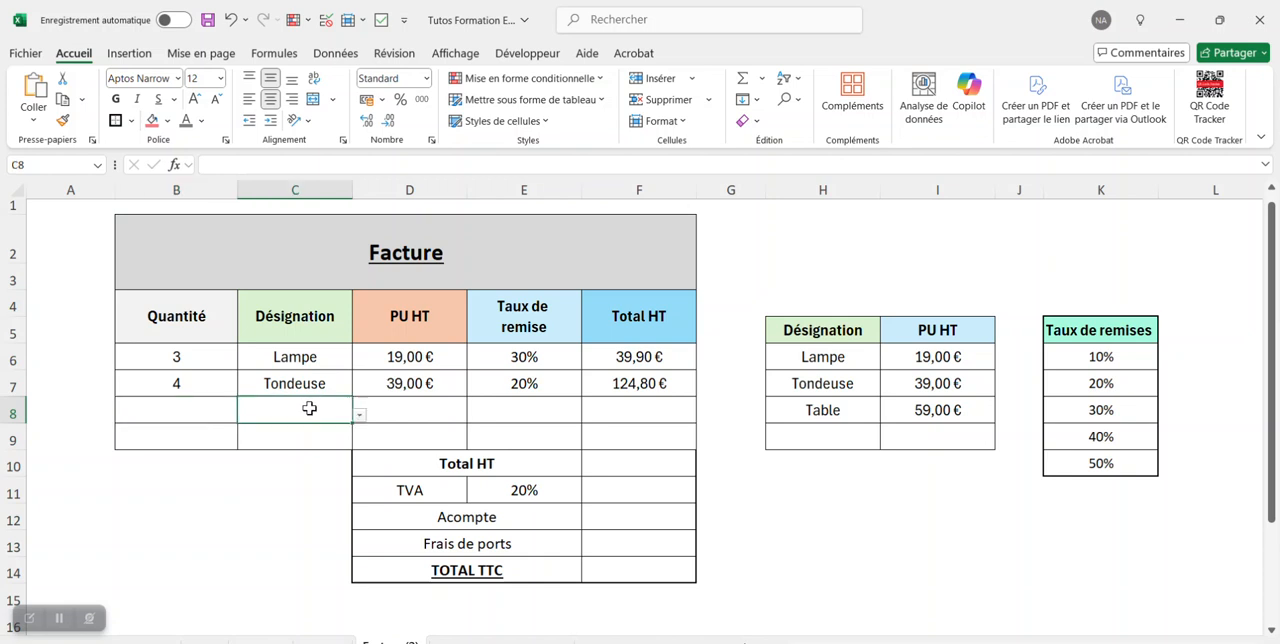
{"action": "left_click", "coordinate": [359, 414]}
{"action": "left_click", "coordinate": [306, 457]}
{"action": "left_click", "coordinate": [210, 410]}
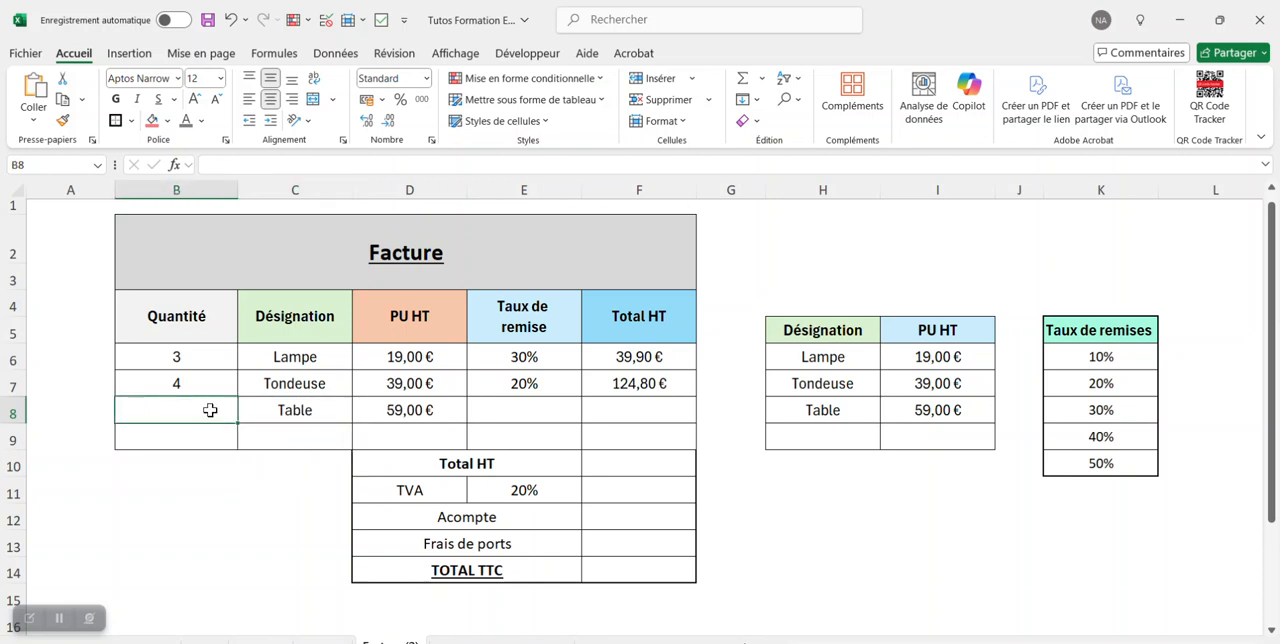
{"action": "type", "text": "1"}
{"action": "left_click", "coordinate": [300, 380]}
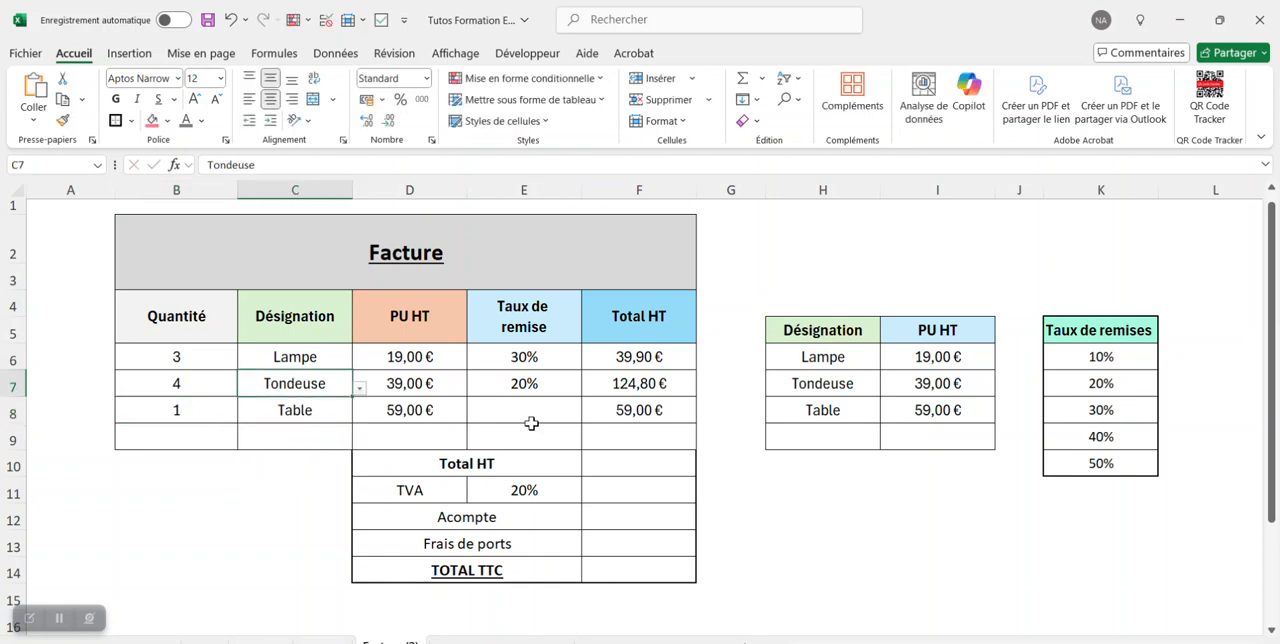
{"action": "left_click", "coordinate": [531, 423]}
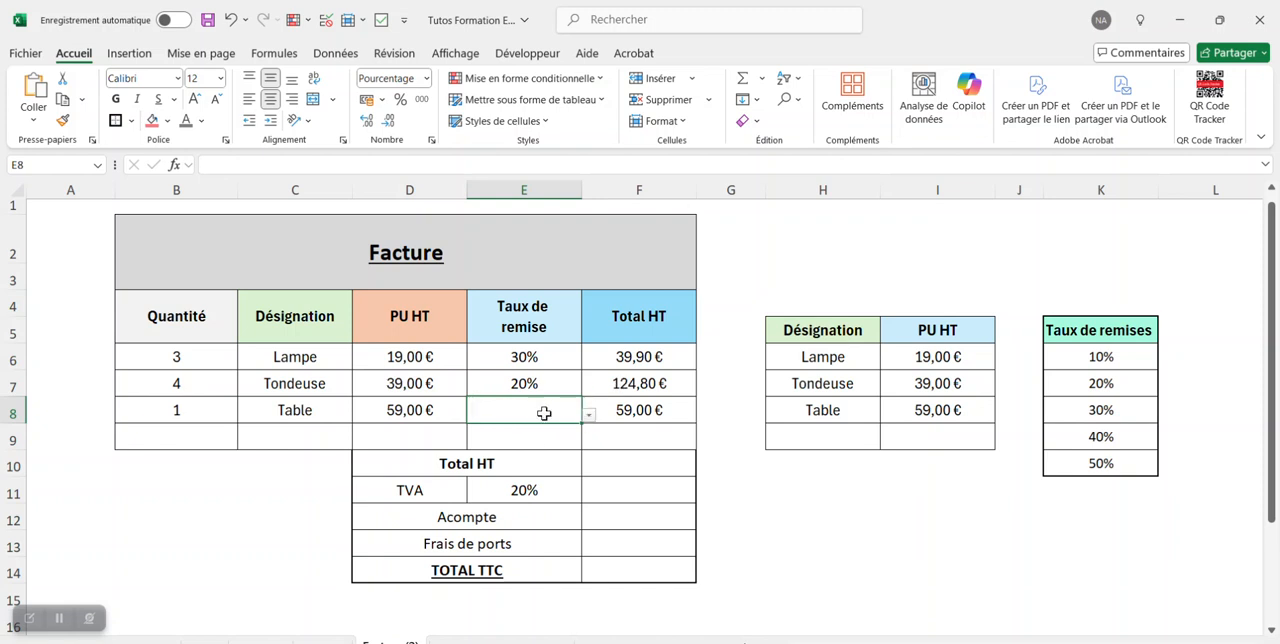
{"action": "left_click", "coordinate": [598, 366]}
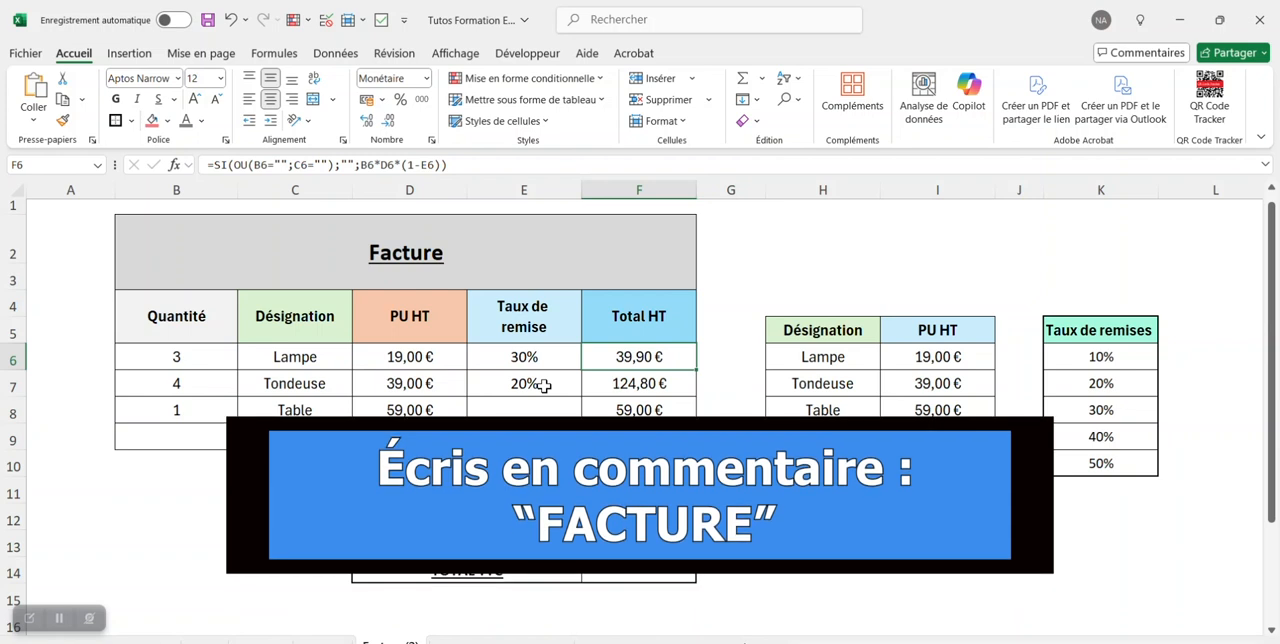
{"action": "left_click_drag", "start_coordinate": [823, 288], "coordinate": [790, 315]}
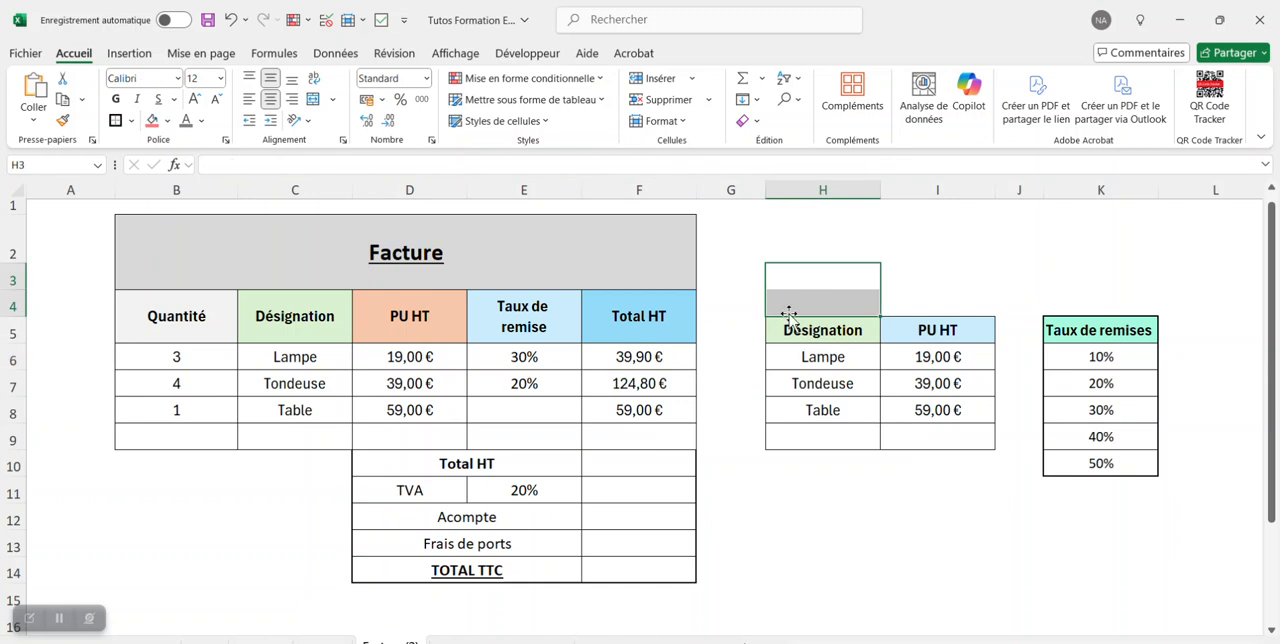
{"action": "left_click", "coordinate": [768, 444]}
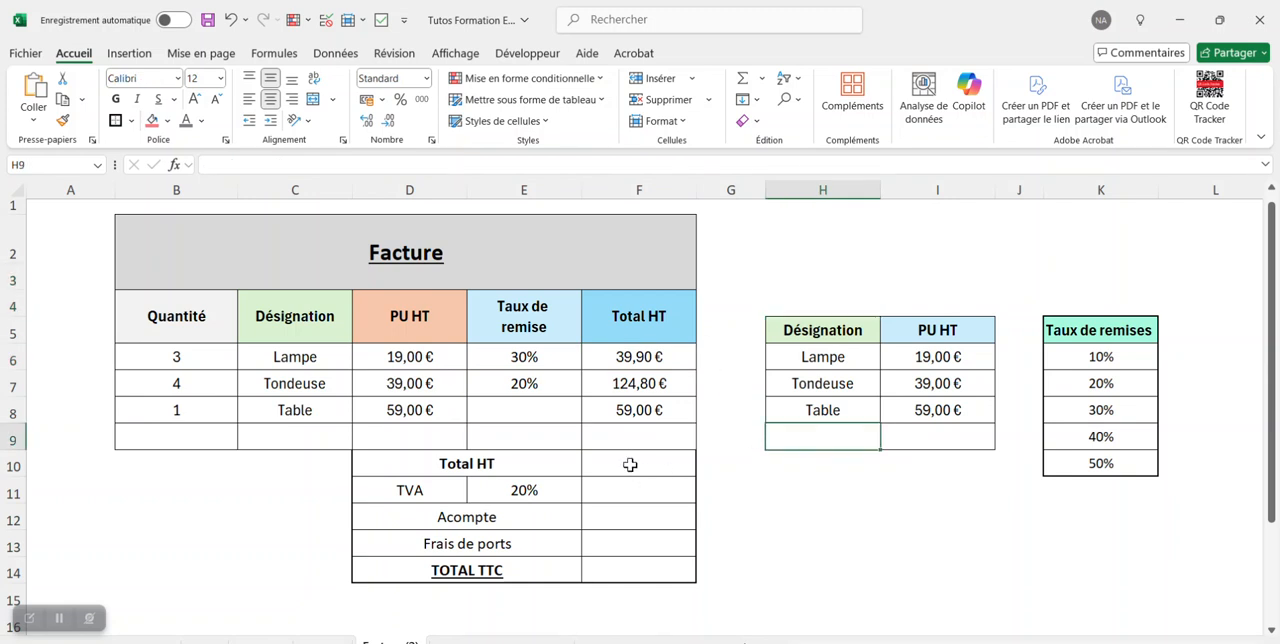
Enter a SOMME formula in F10 that adds the line totals F6:F9 for the invoice's overall Total HT.
{"action": "left_click", "coordinate": [630, 464]}
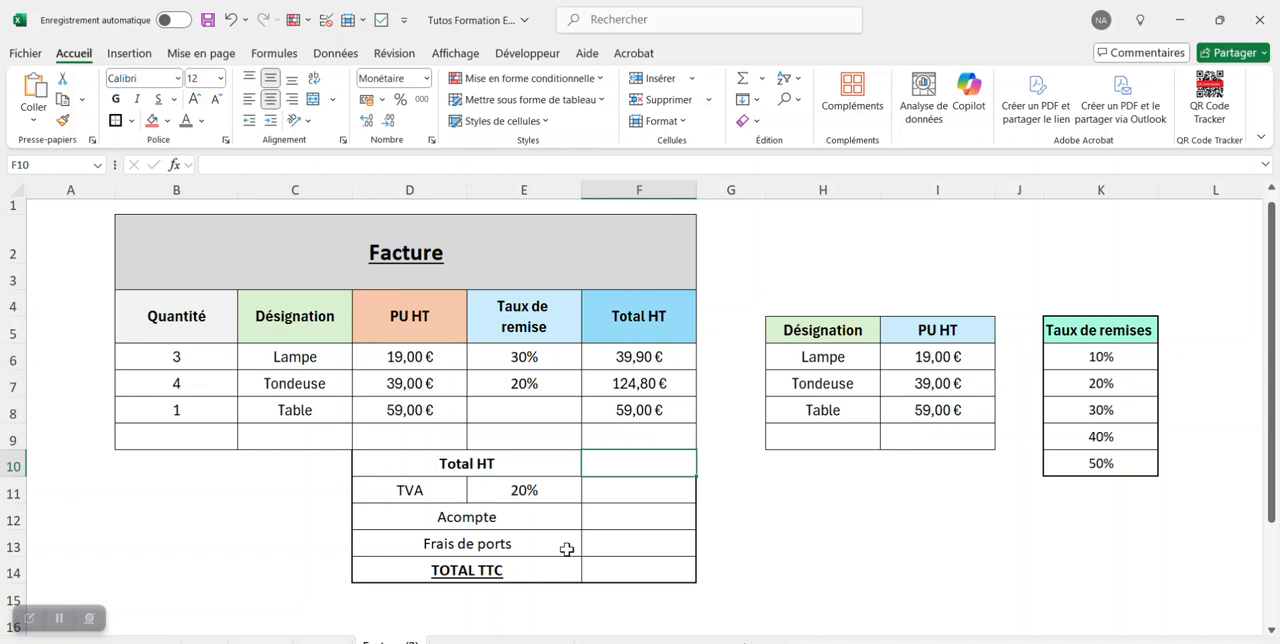
{"action": "type", "text": "=somme("}
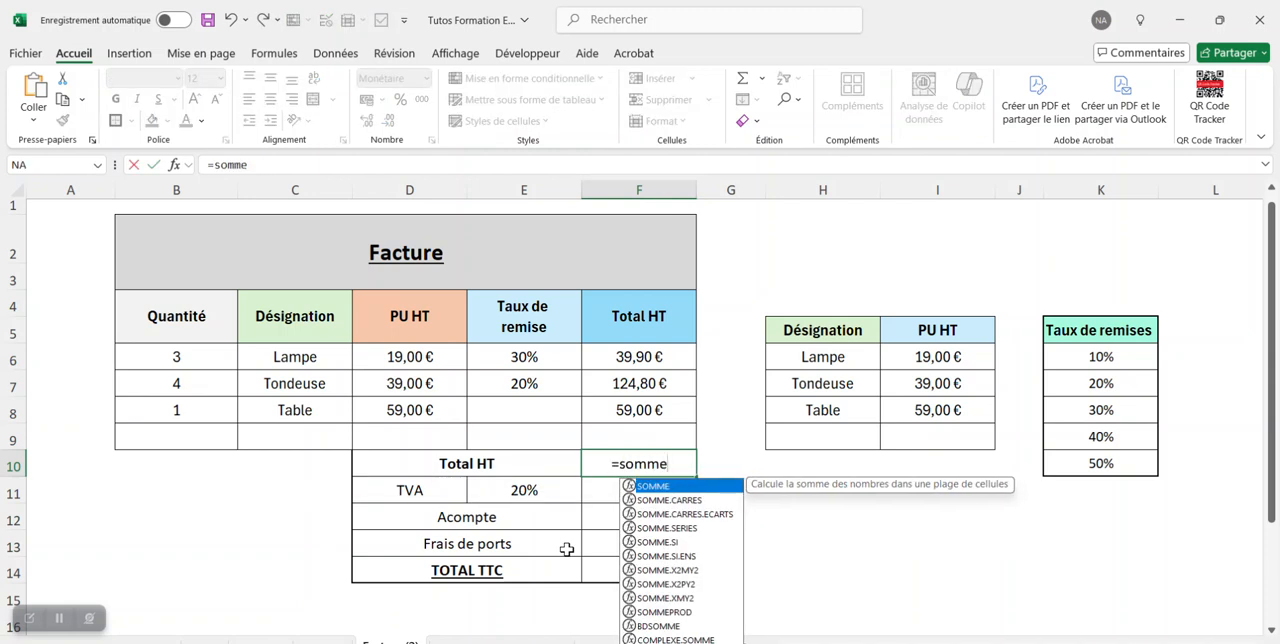
{"action": "left_click", "coordinate": [661, 365]}
{"action": "left_click_drag", "start_coordinate": [661, 365], "coordinate": [674, 440]}
{"action": "type", "text": ")"}
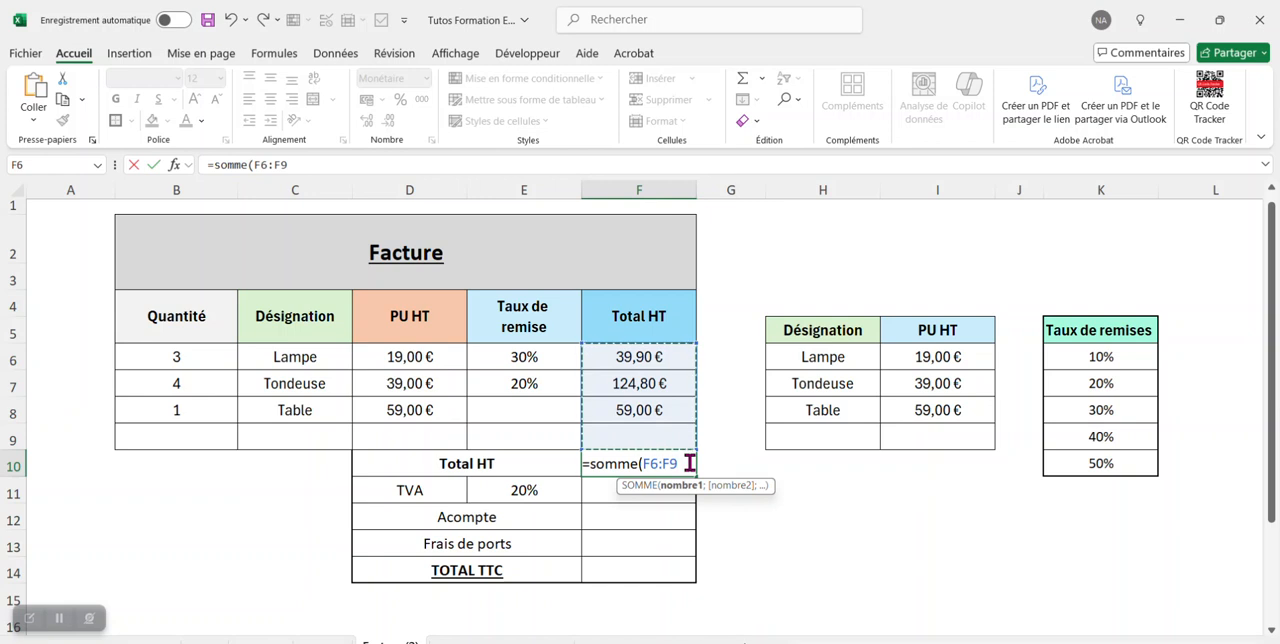
{"action": "key", "text": "Return"}
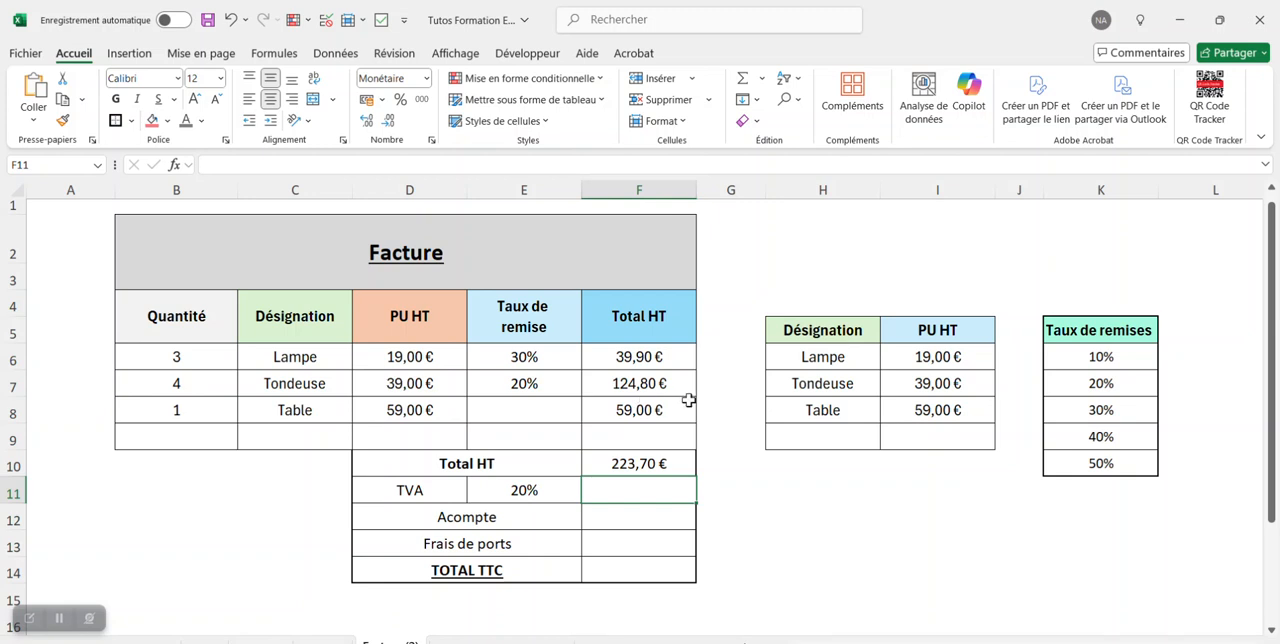
Calculate the TVA amount in F11 by multiplying the Total HT by the TVA rate with =F10*E11.
{"action": "left_click", "coordinate": [817, 515]}
{"action": "left_click", "coordinate": [639, 490]}
{"action": "type", "text": "="}
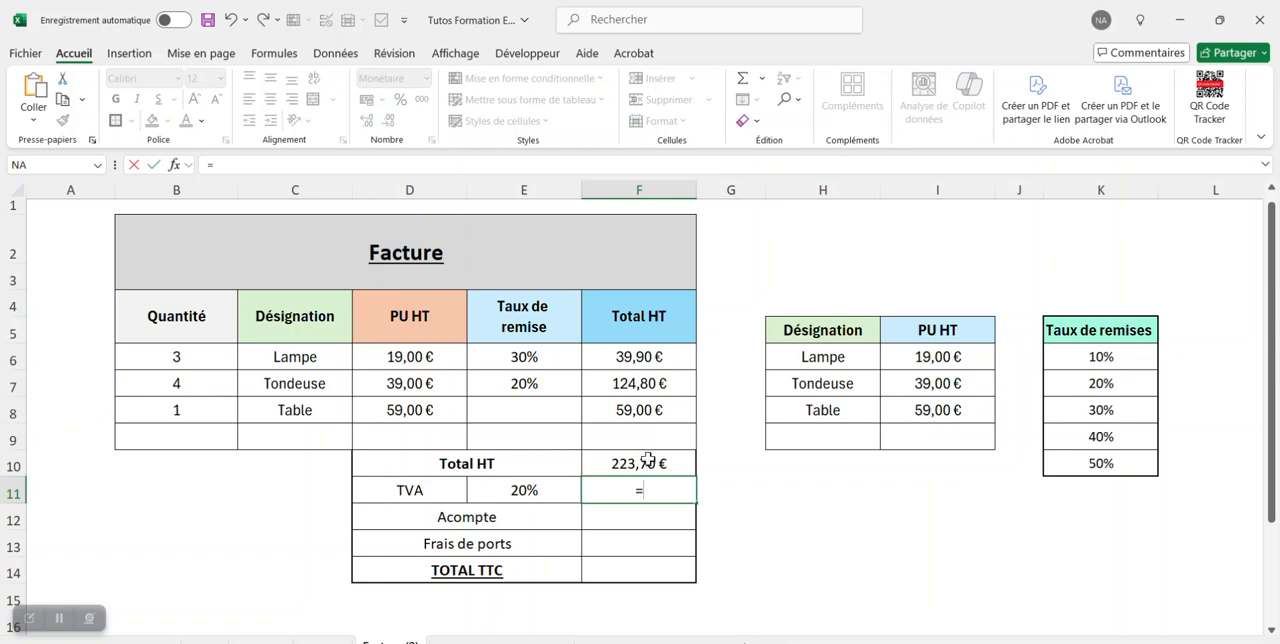
{"action": "left_click", "coordinate": [646, 460]}
{"action": "type", "text": "*"}
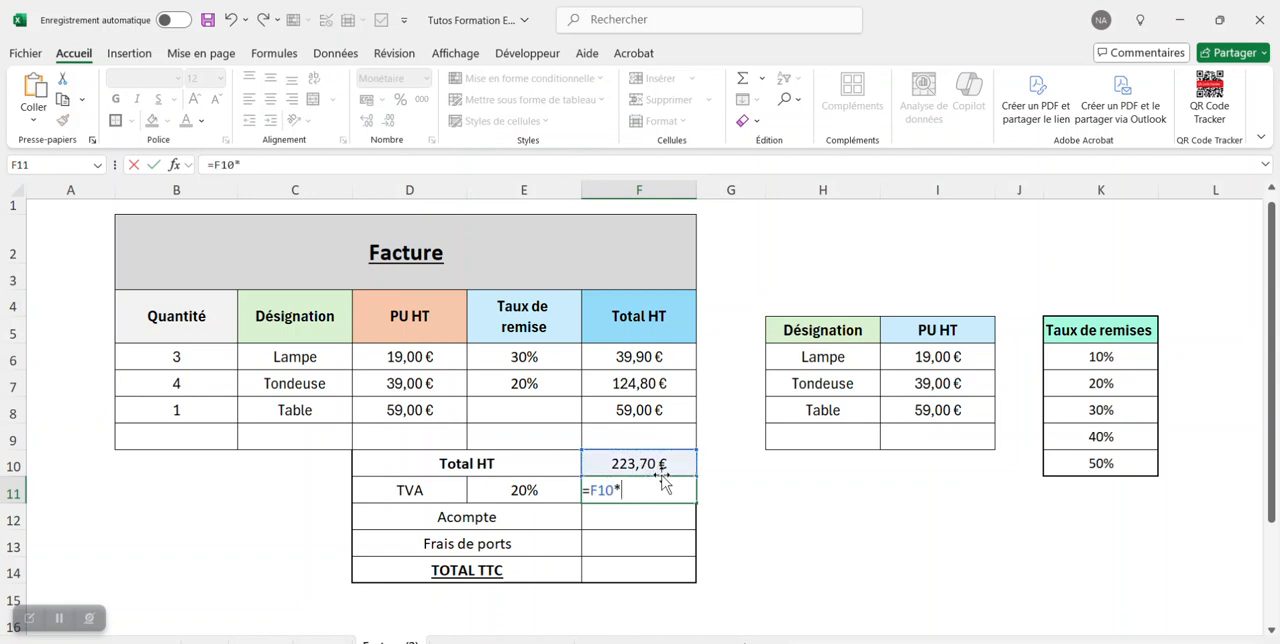
{"action": "left_click", "coordinate": [527, 490]}
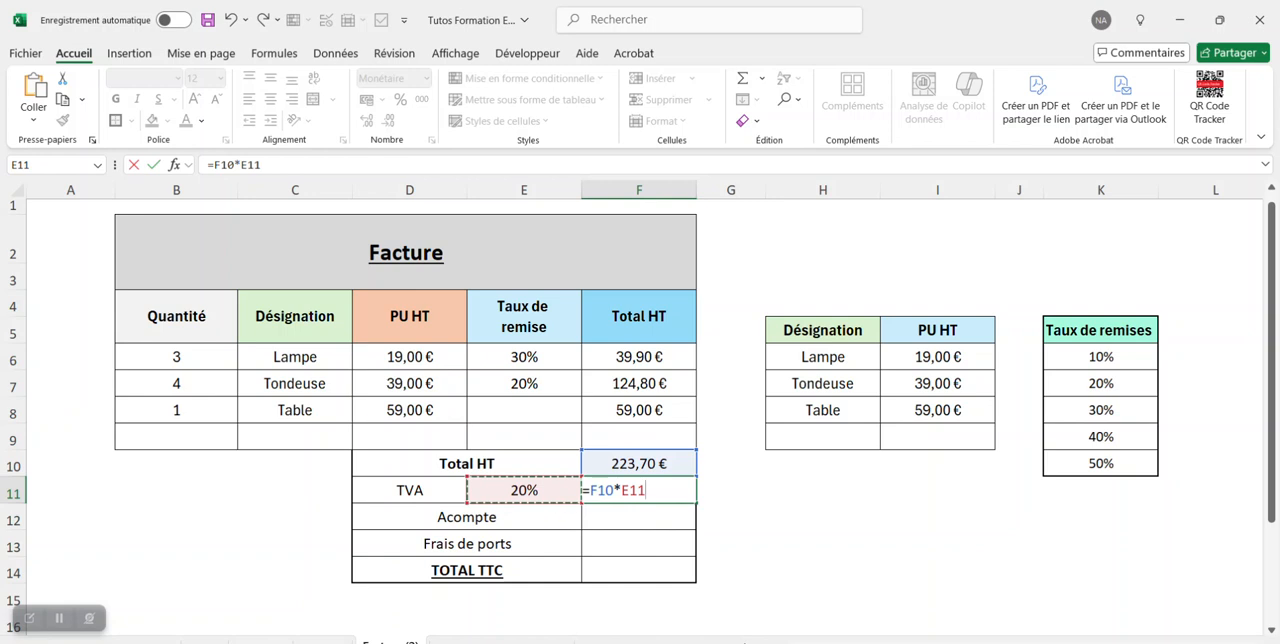
{"action": "key", "text": "Return"}
Calculate the TOTAL TTC in F14 by adding the Total HT and the TVA amount with =F10+F11.
{"action": "left_click", "coordinate": [637, 569]}
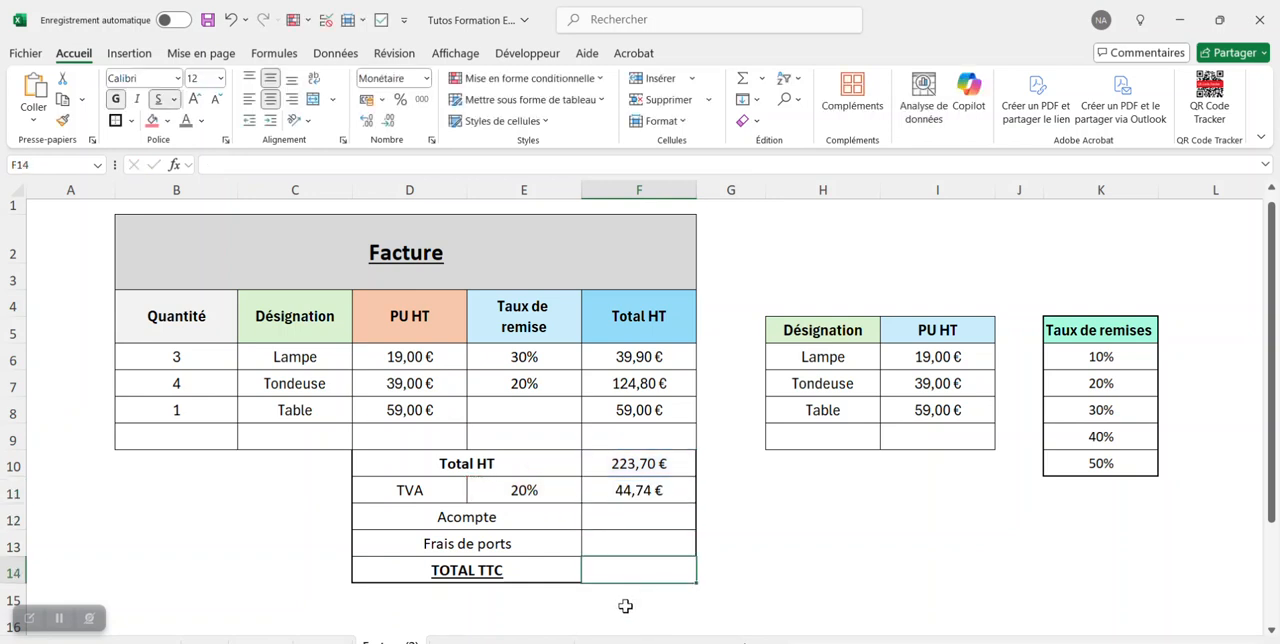
{"action": "type", "text": "="}
{"action": "left_click", "coordinate": [655, 463]}
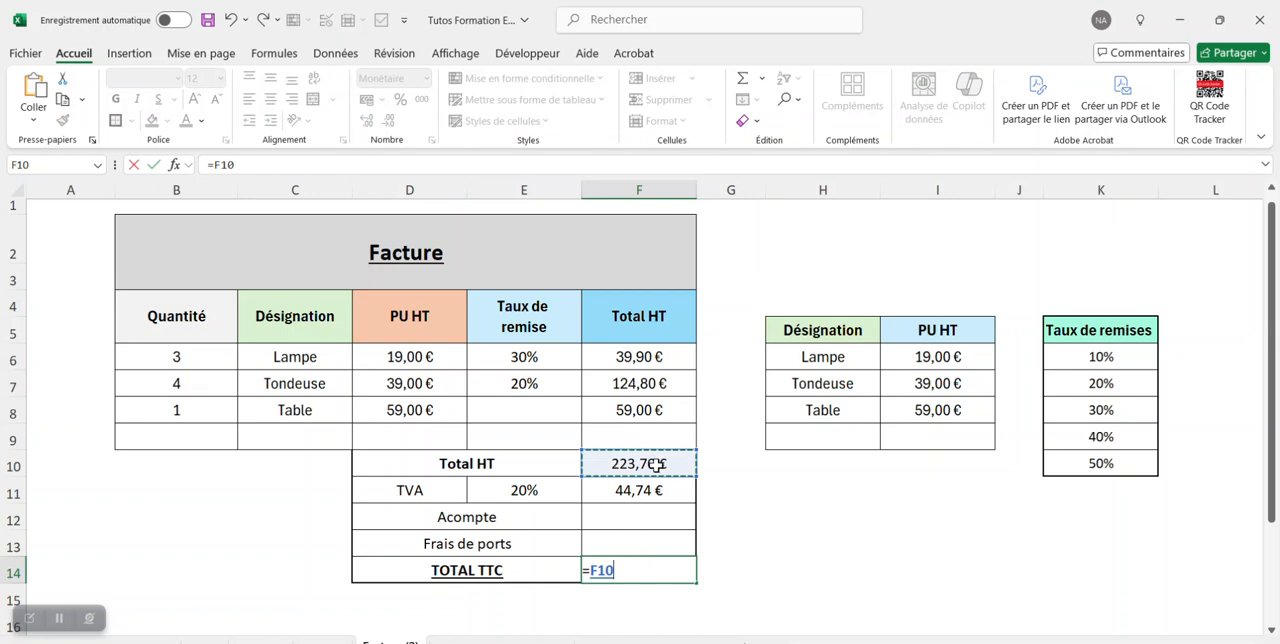
{"action": "type", "text": "+"}
{"action": "left_click", "coordinate": [658, 489]}
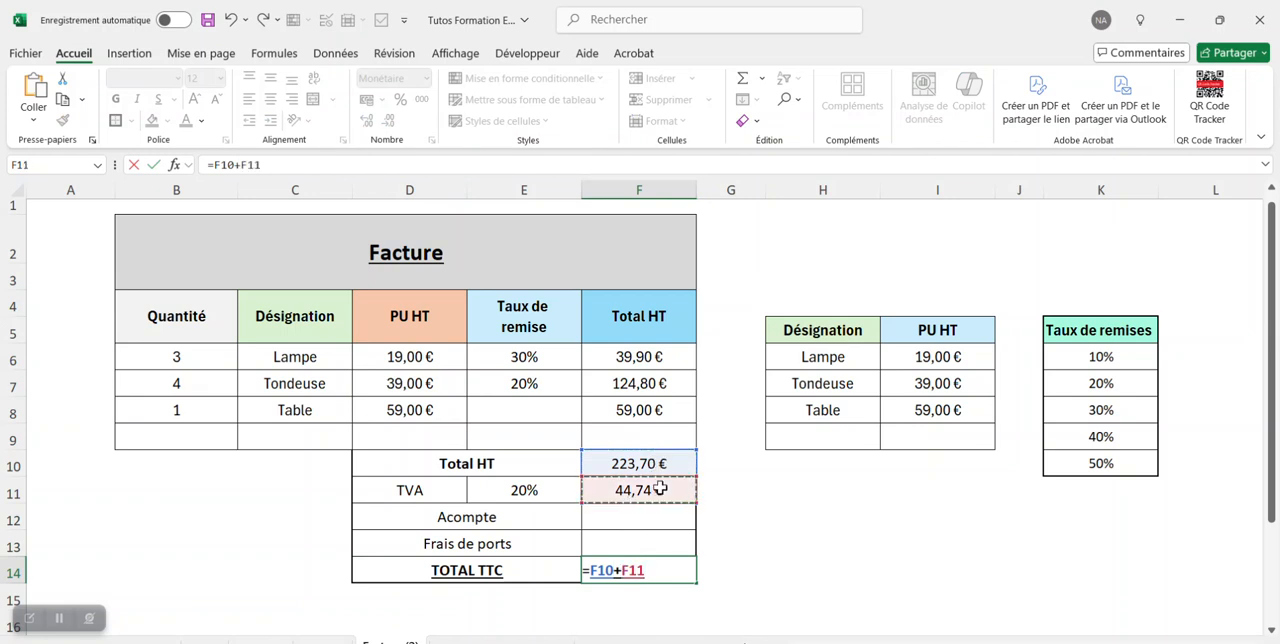
{"action": "key", "text": "Return"}
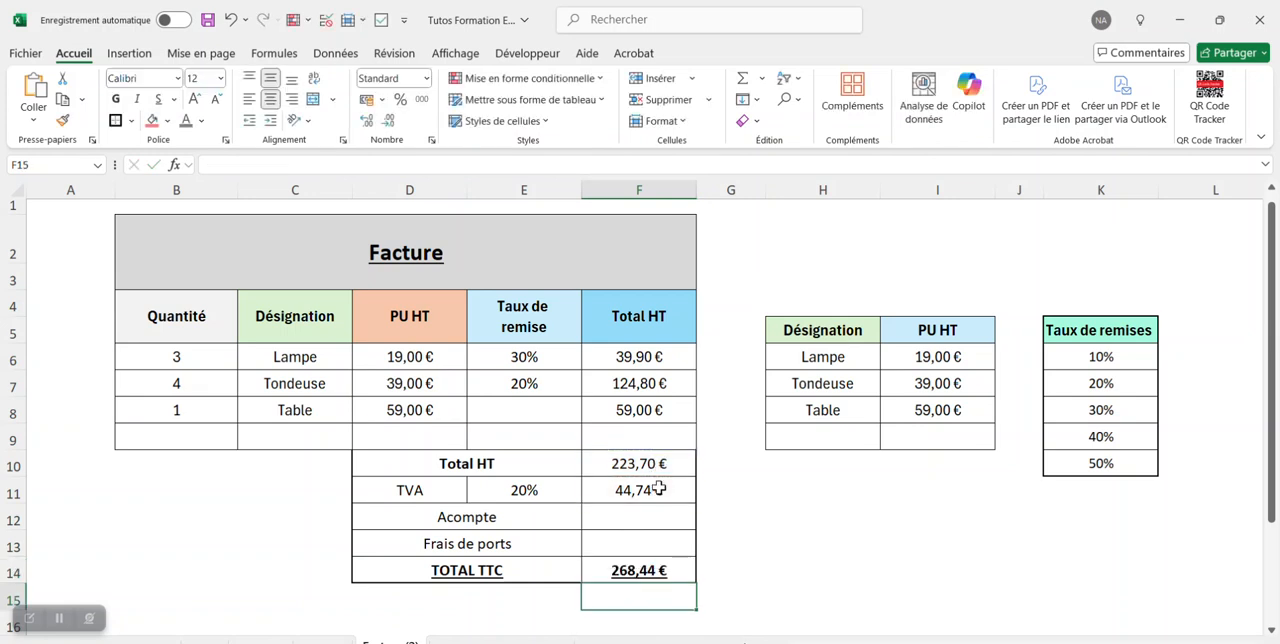
{"action": "left_click", "coordinate": [677, 569]}
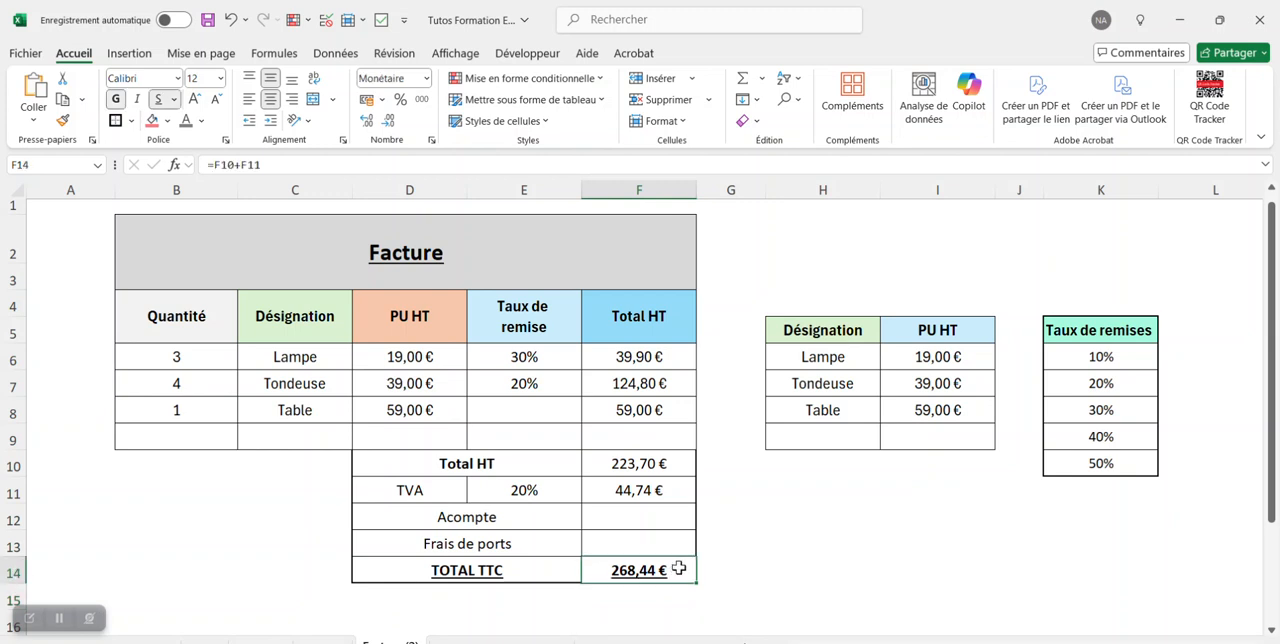